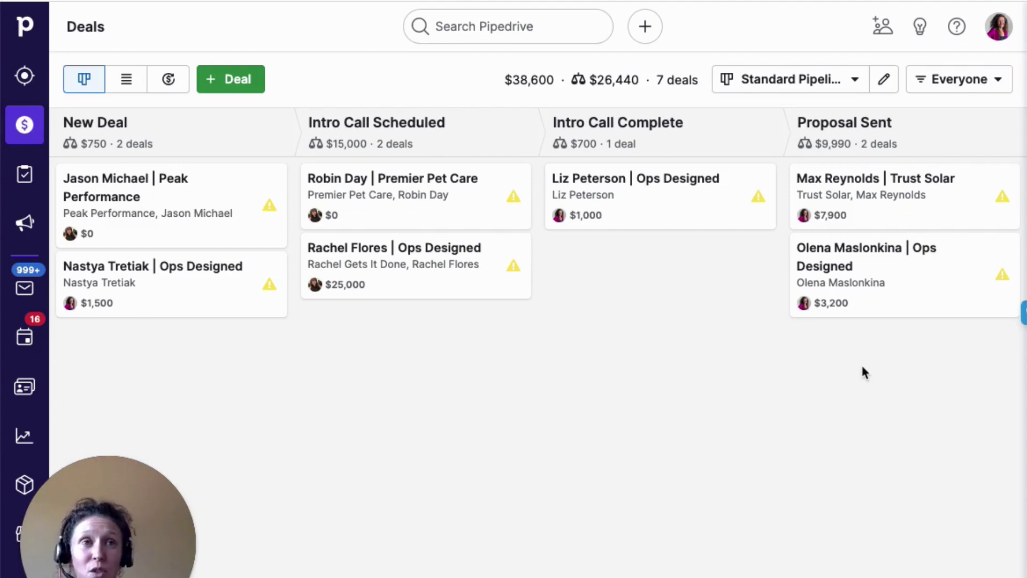
# Step: Start a new deals filter and add an ALL condition that the deal Status is Open
pyautogui.click(946, 82)
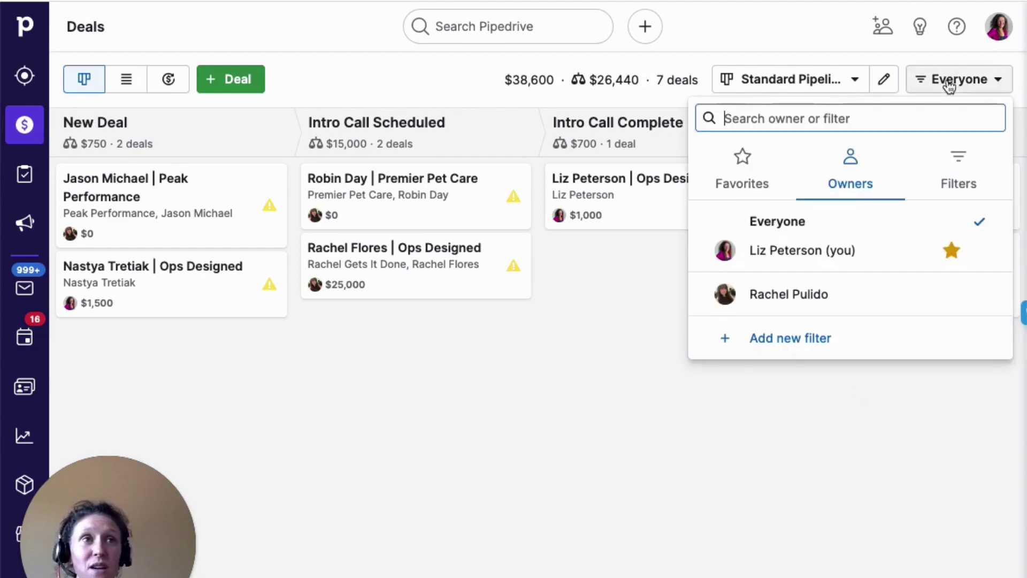
pyautogui.click(791, 345)
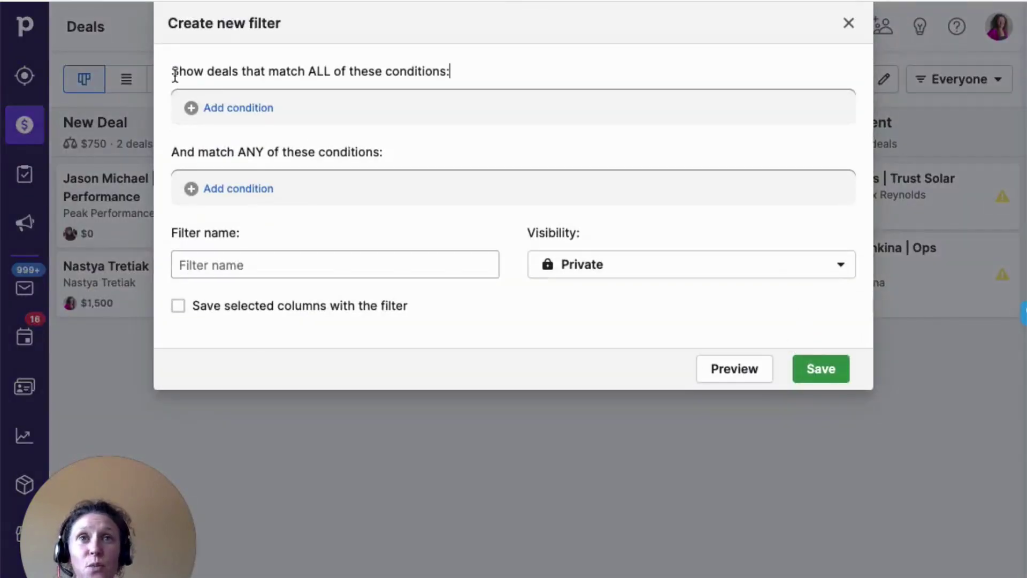
pyautogui.moveTo(175, 76); pyautogui.dragTo(468, 85)
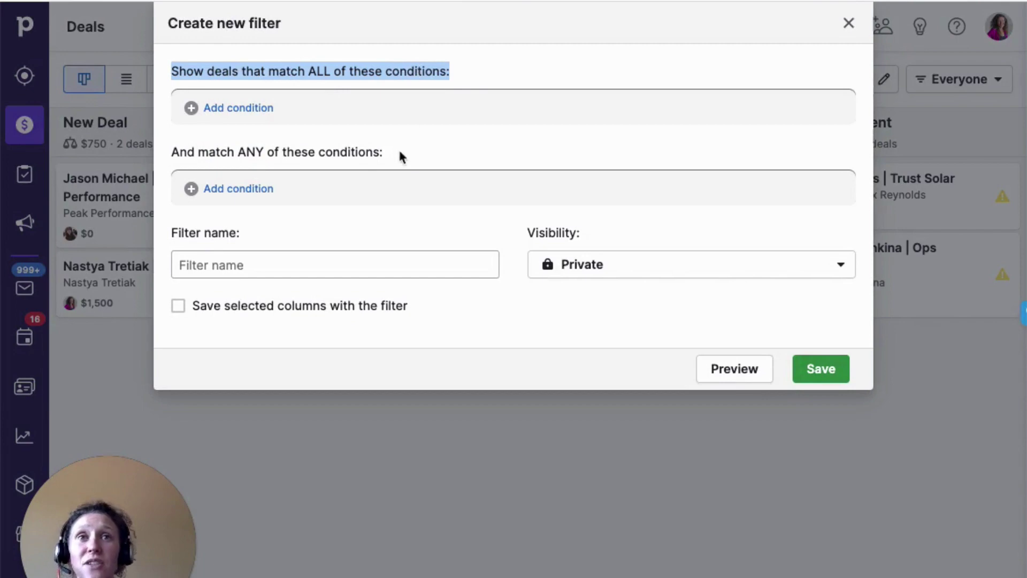
pyautogui.moveTo(400, 156); pyautogui.dragTo(182, 203)
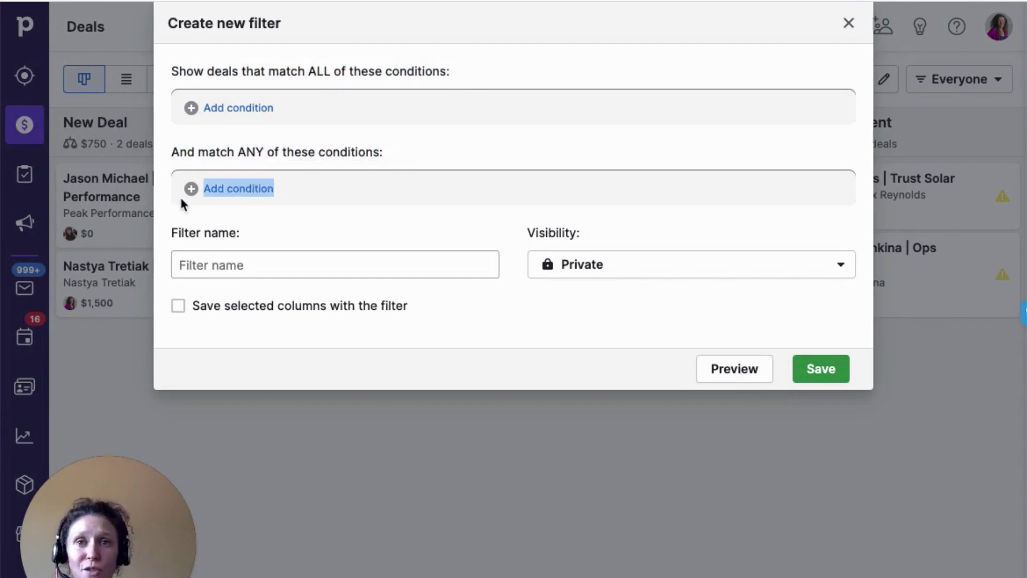
pyautogui.click(245, 110)
pyautogui.click(272, 123)
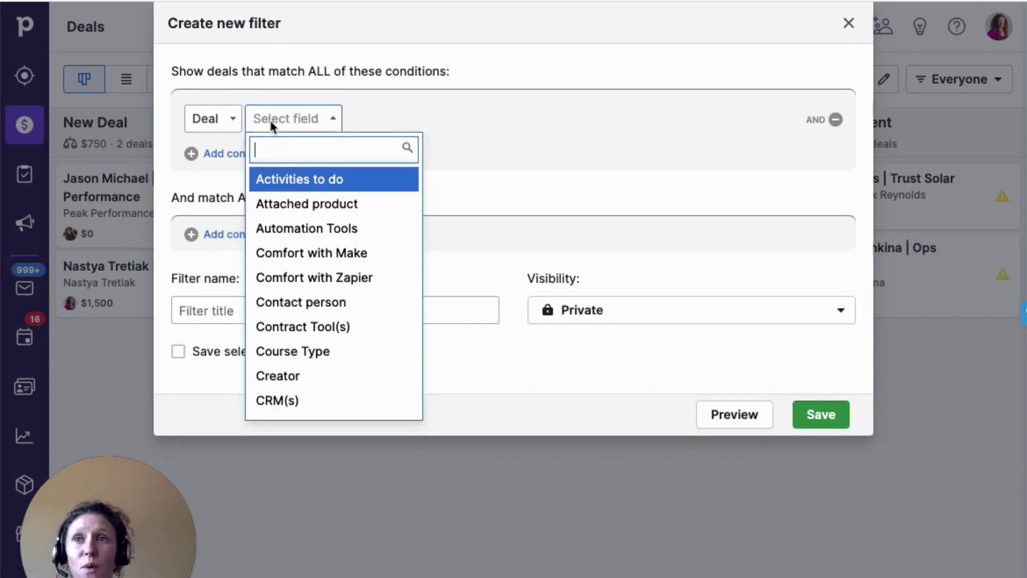
pyautogui.write('sts')
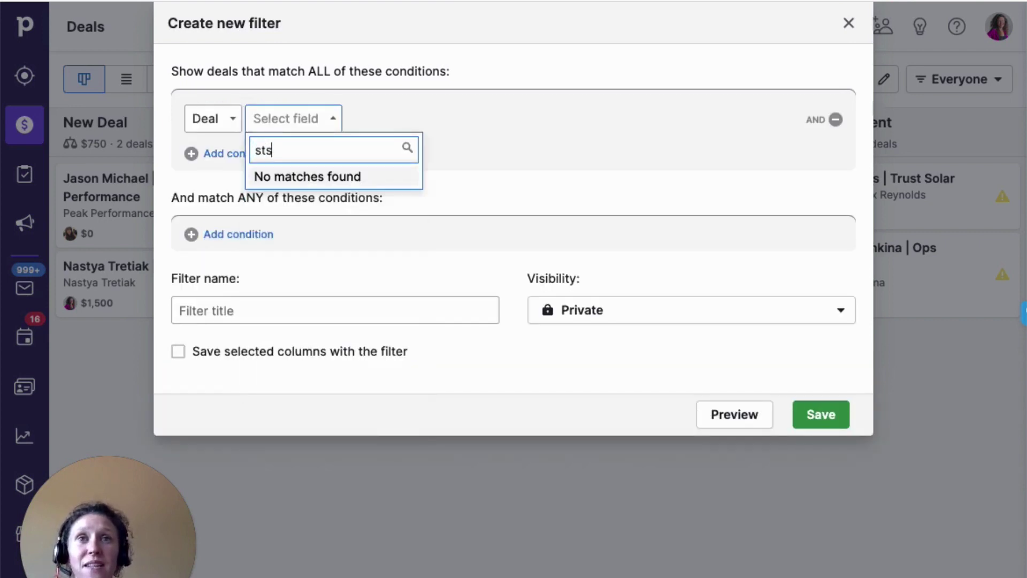
pyautogui.press('BackSpace')
pyautogui.write('a')
pyautogui.click(274, 252)
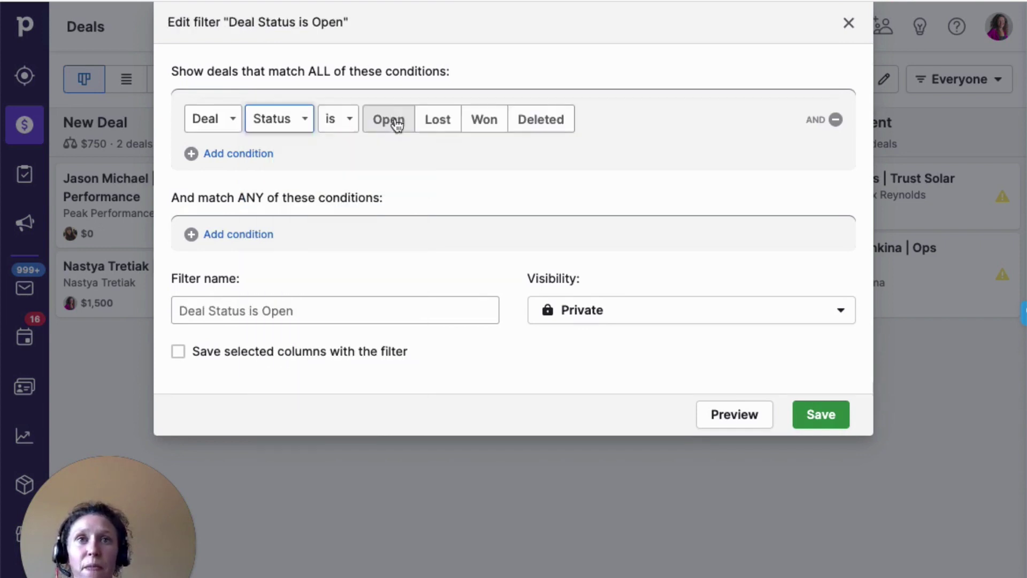
# Step: Add a second ALL condition that the deal's Intro Call Date is this week, and save the filter
pyautogui.click(259, 154)
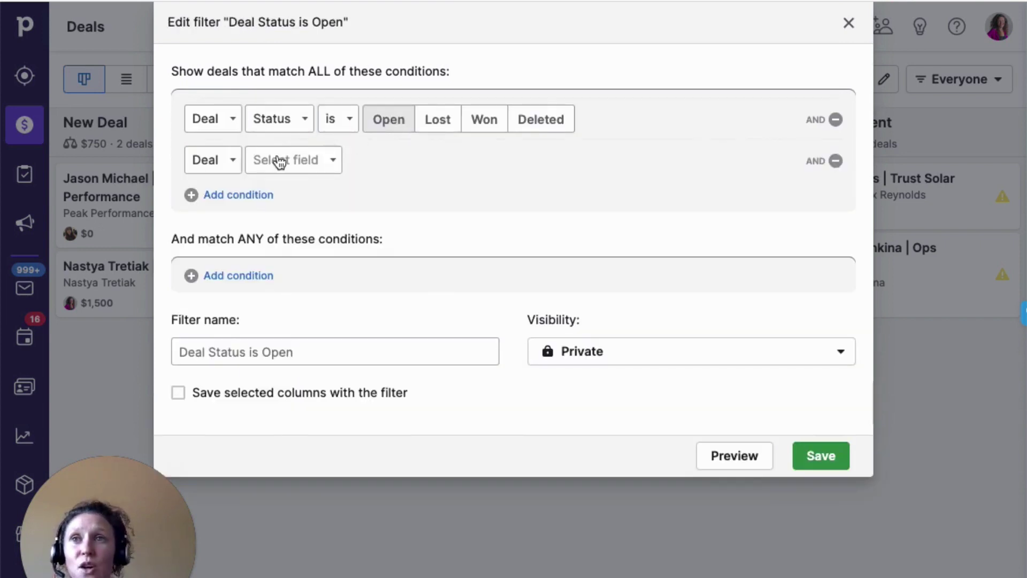
pyautogui.click(279, 162)
pyautogui.write('into')
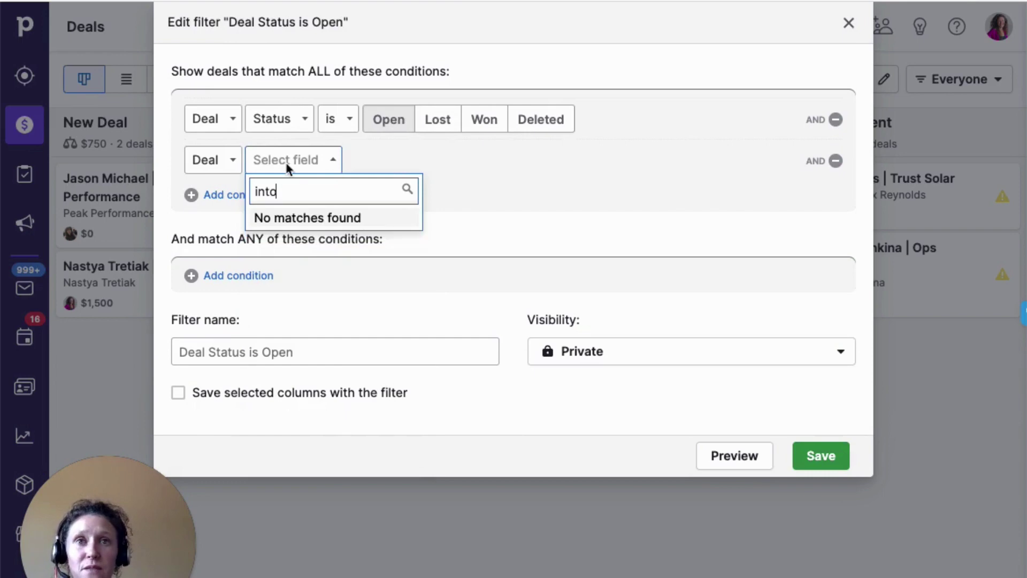
pyautogui.press('BackSpace')
pyautogui.click(300, 219)
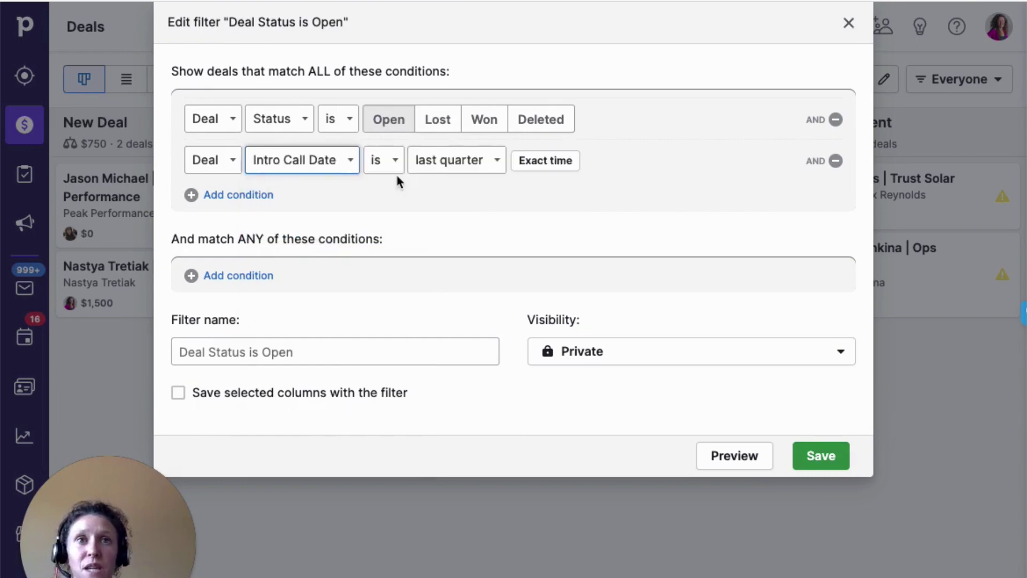
pyautogui.click(437, 163)
pyautogui.write('this')
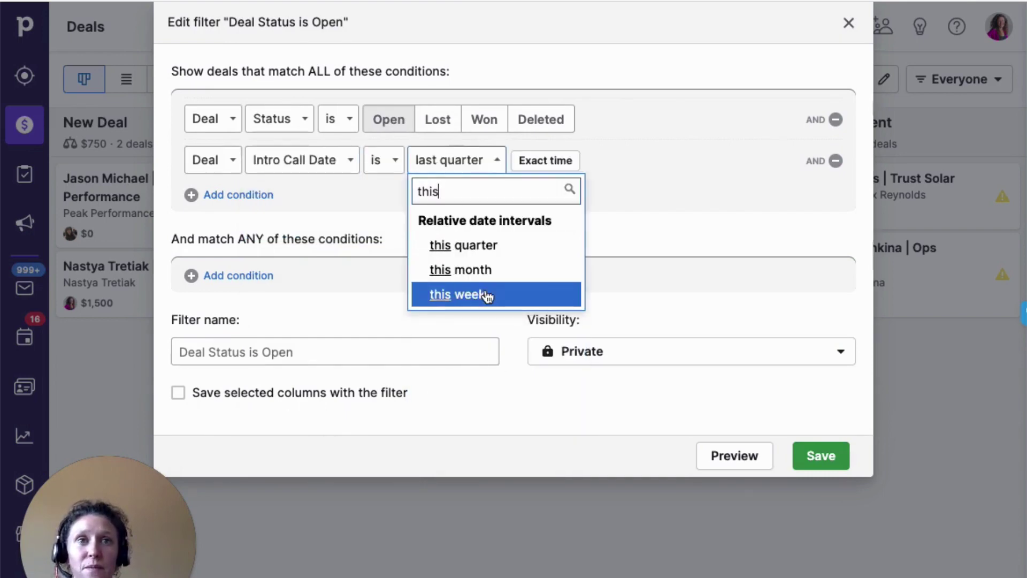
pyautogui.click(487, 296)
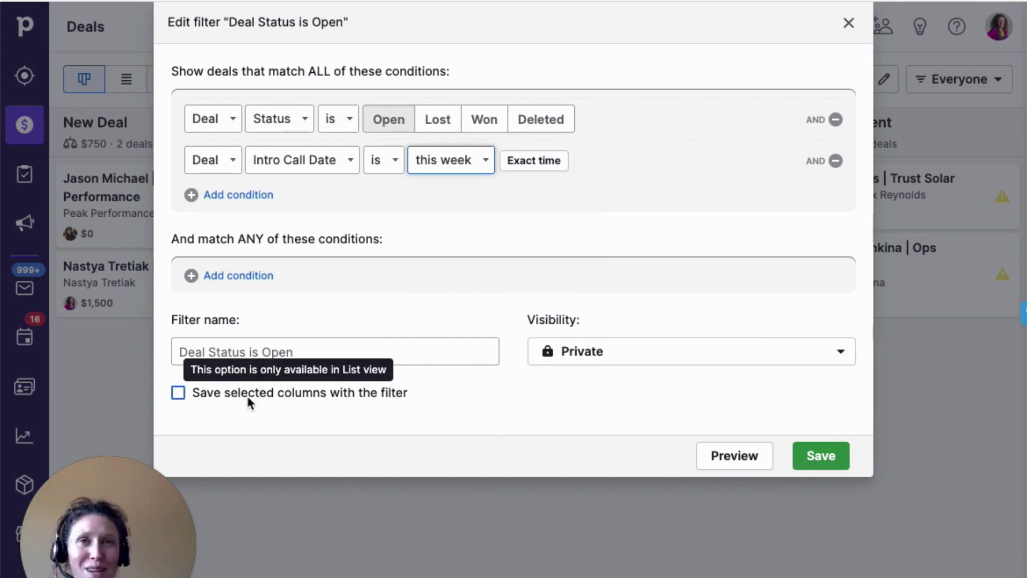
pyautogui.click(828, 461)
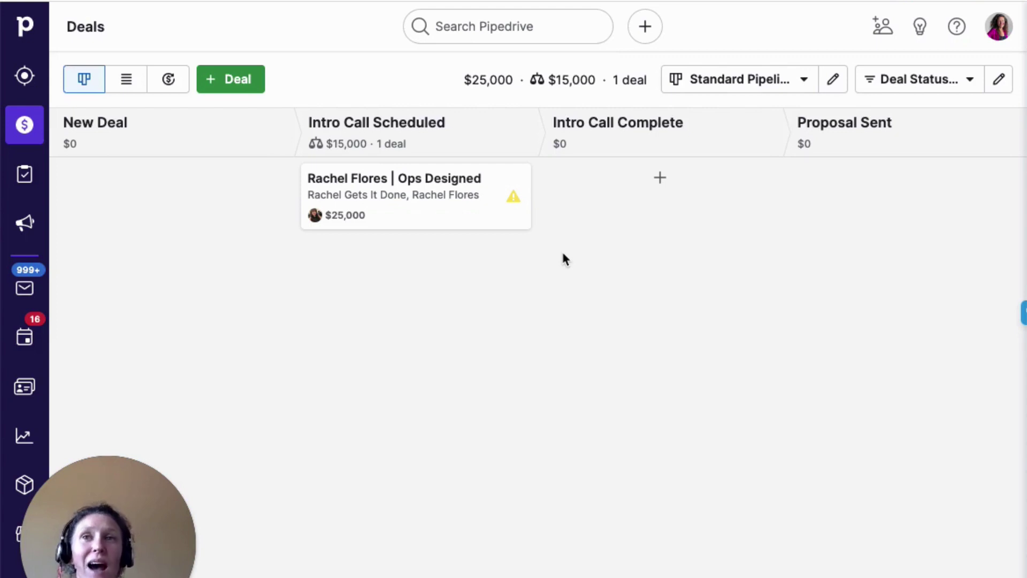
pyautogui.click(999, 79)
pyautogui.click(848, 24)
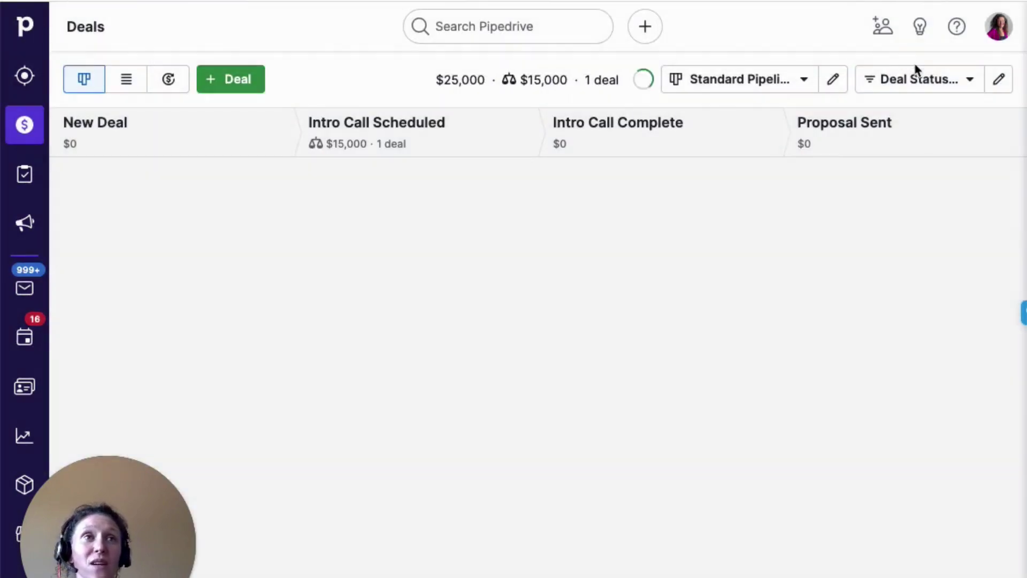
# Step: Create and save another deals filter with the ALL condition that Proposal Sent Date is this week
pyautogui.click(916, 79)
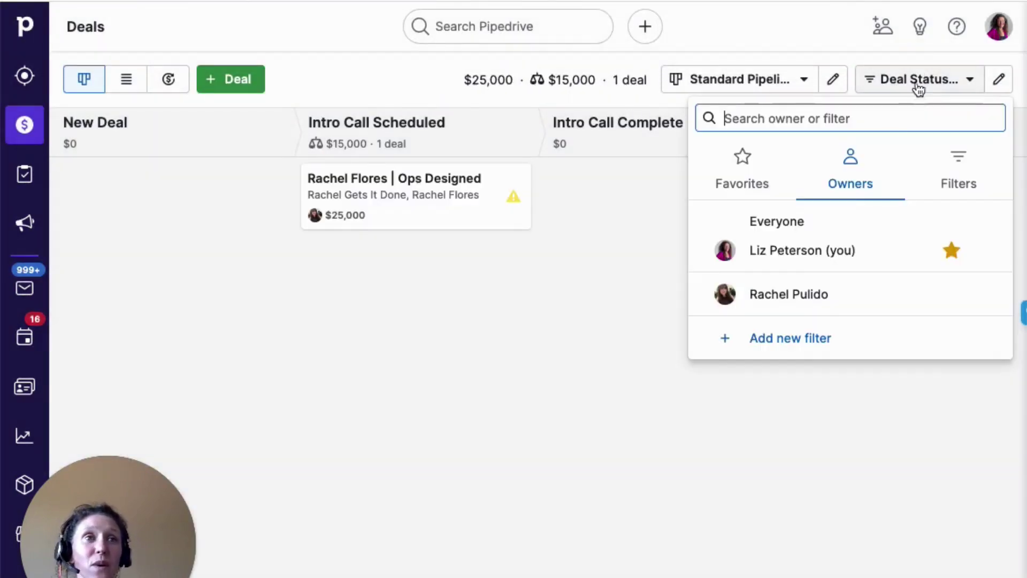
pyautogui.click(805, 348)
pyautogui.click(235, 109)
pyautogui.click(278, 118)
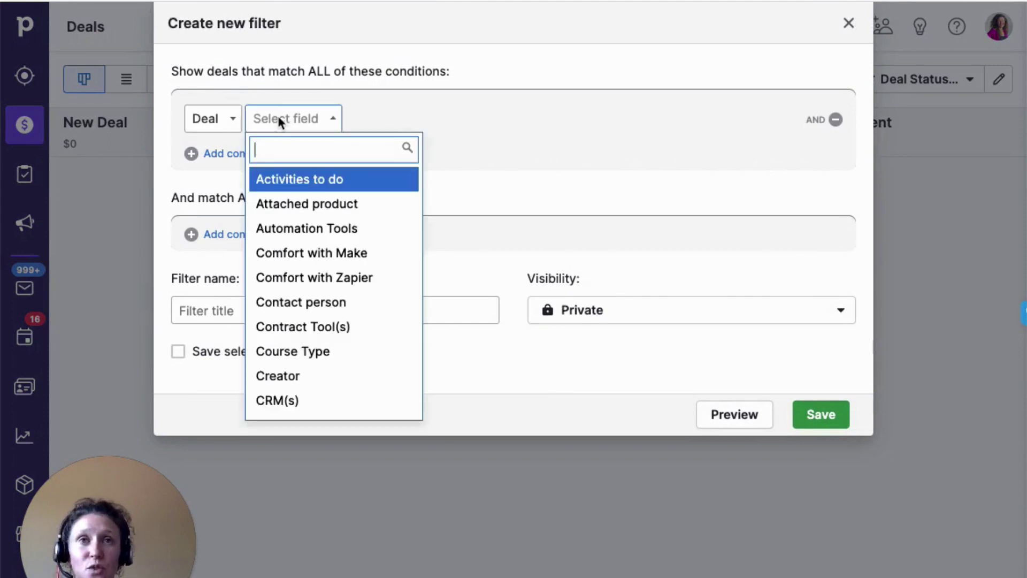
pyautogui.write('propo')
pyautogui.press('Return')
pyautogui.click(482, 120)
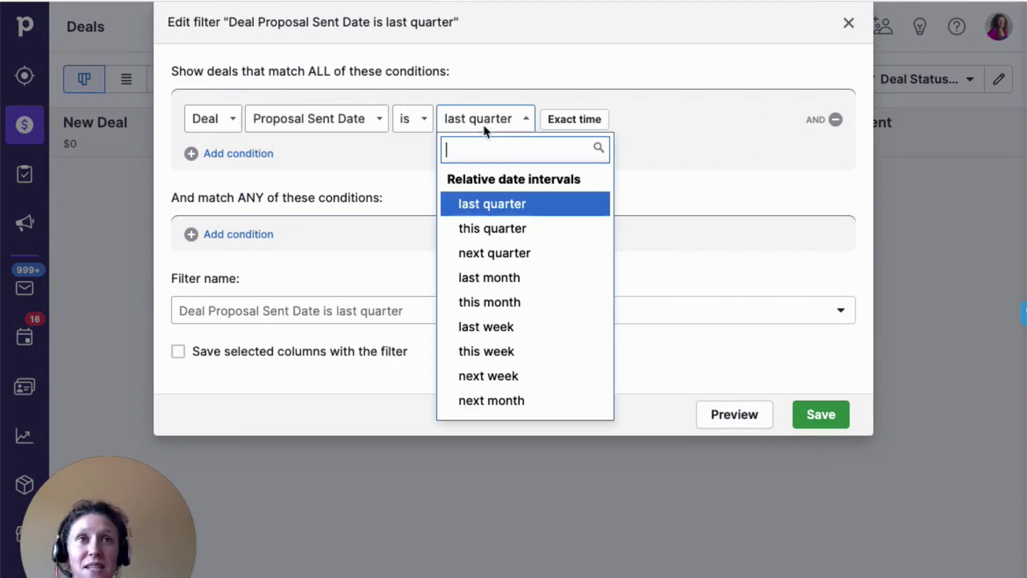
pyautogui.write('this')
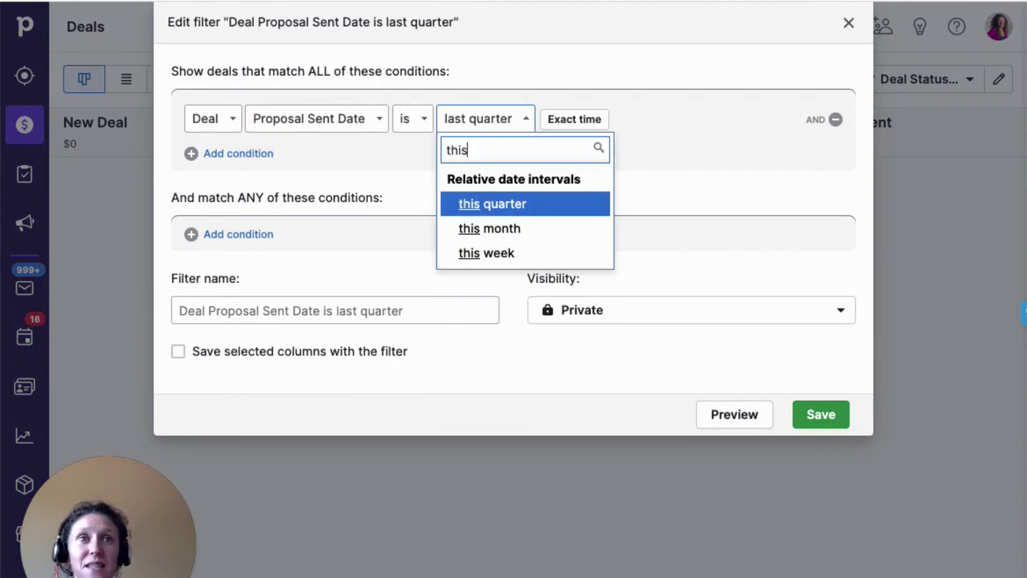
pyautogui.click(535, 253)
pyautogui.click(816, 419)
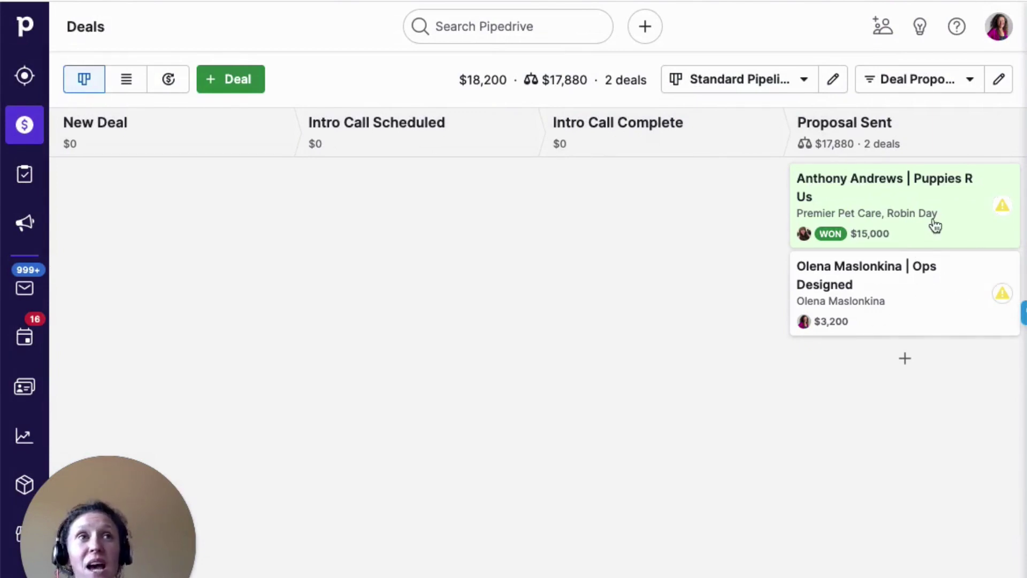
# Step: Compare the deals in the pipeline and list views, ending in the list view
pyautogui.moveTo(945, 129)
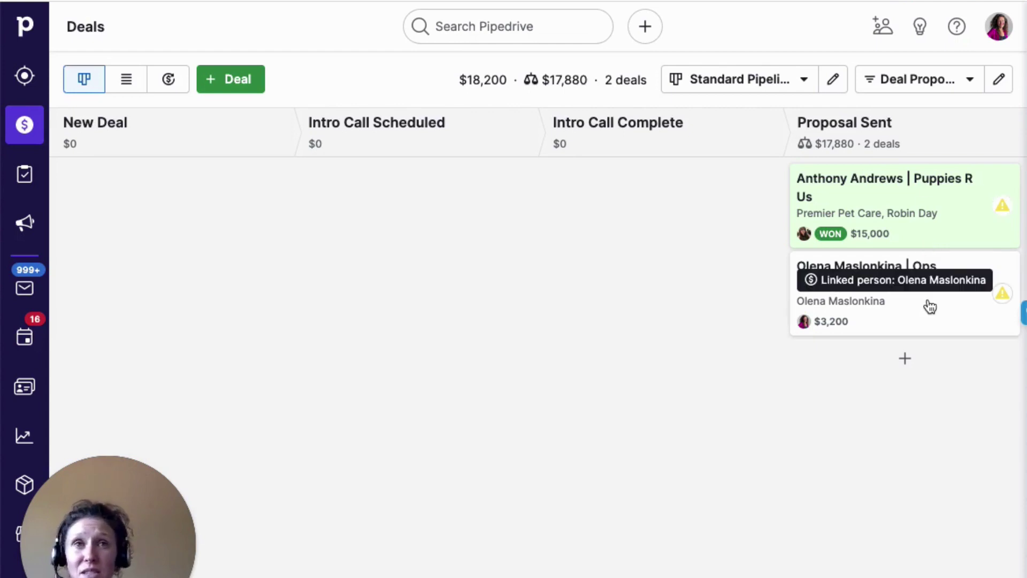
pyautogui.click(127, 81)
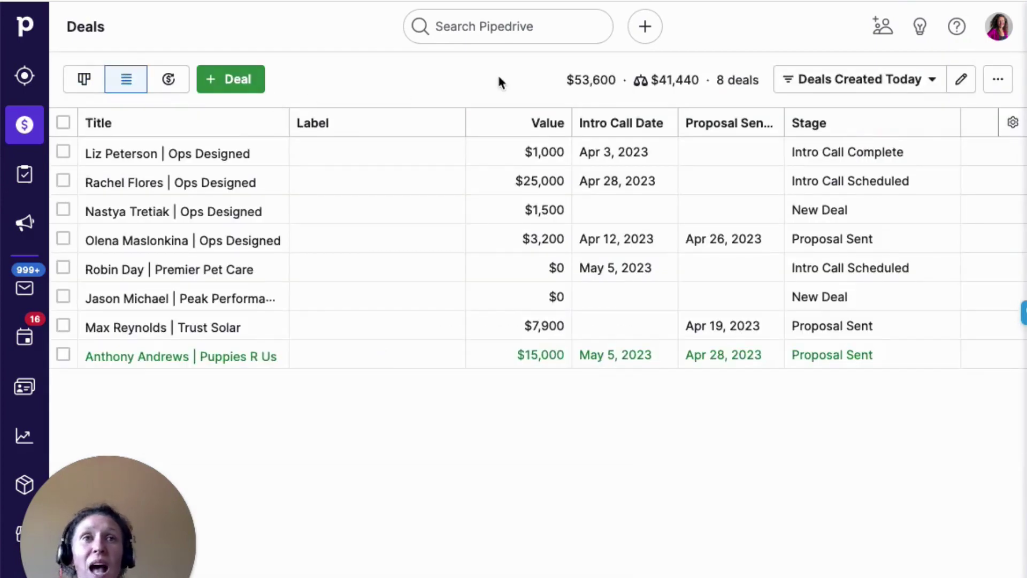
pyautogui.moveTo(747, 152)
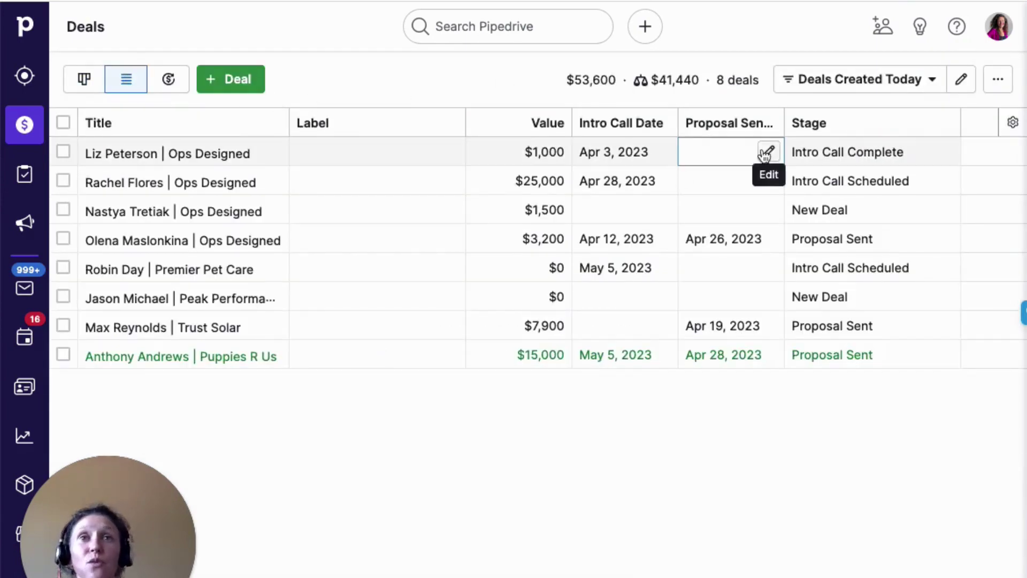
pyautogui.click(85, 85)
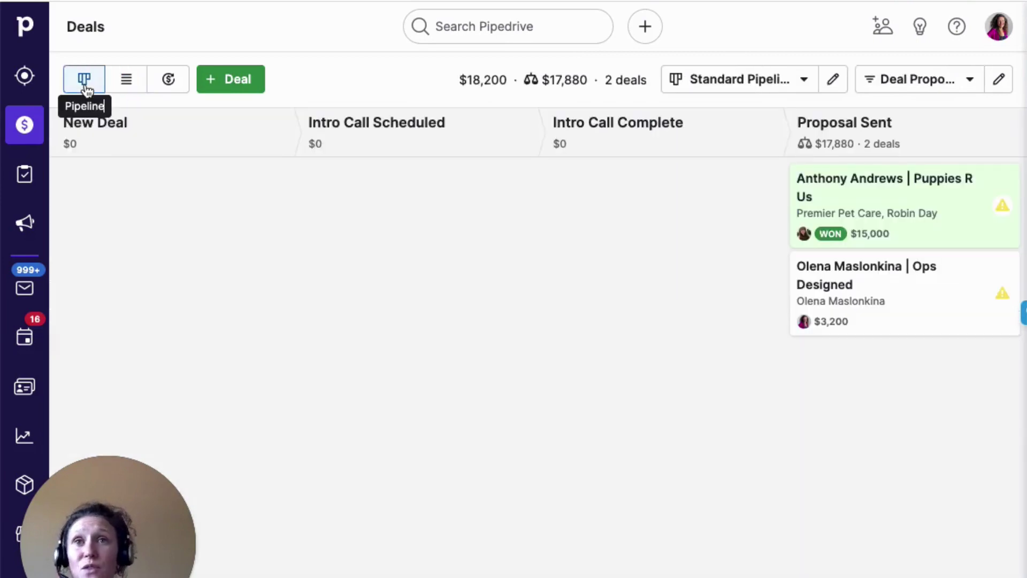
pyautogui.click(124, 85)
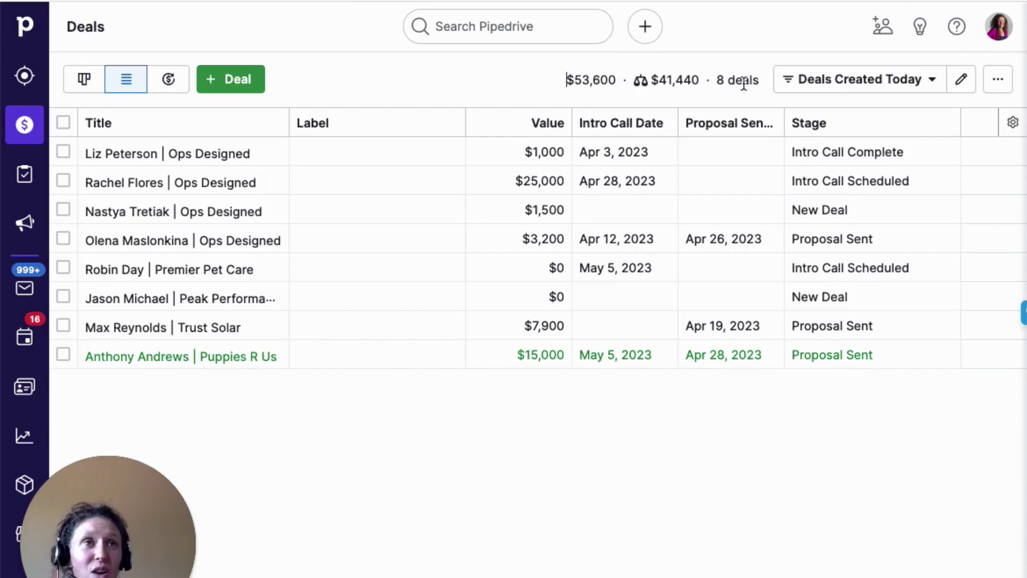
# Step: Start a new filter for the deals list with the ALL condition that Proposal Sent Date is this week
pyautogui.click(928, 91)
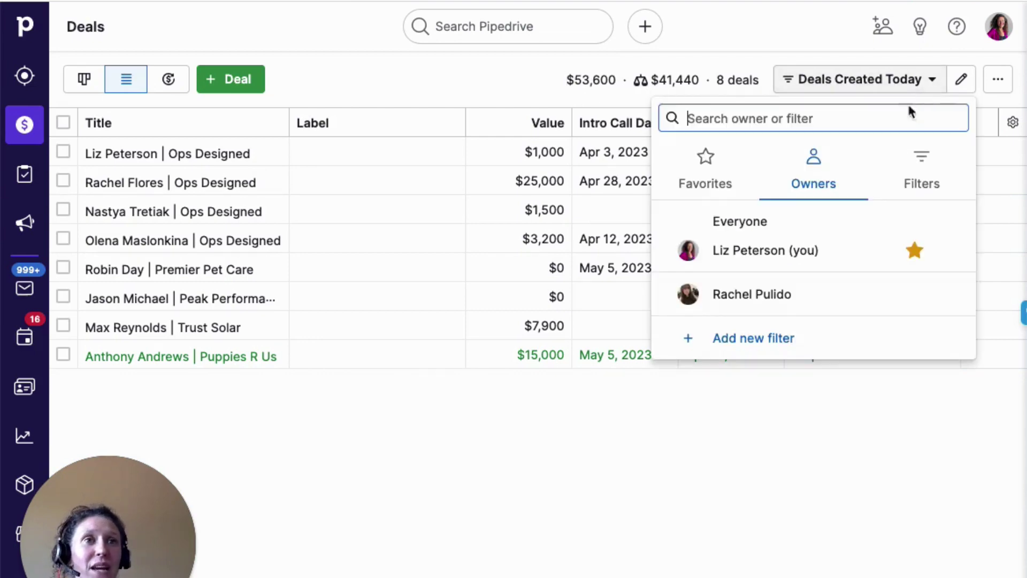
pyautogui.click(768, 345)
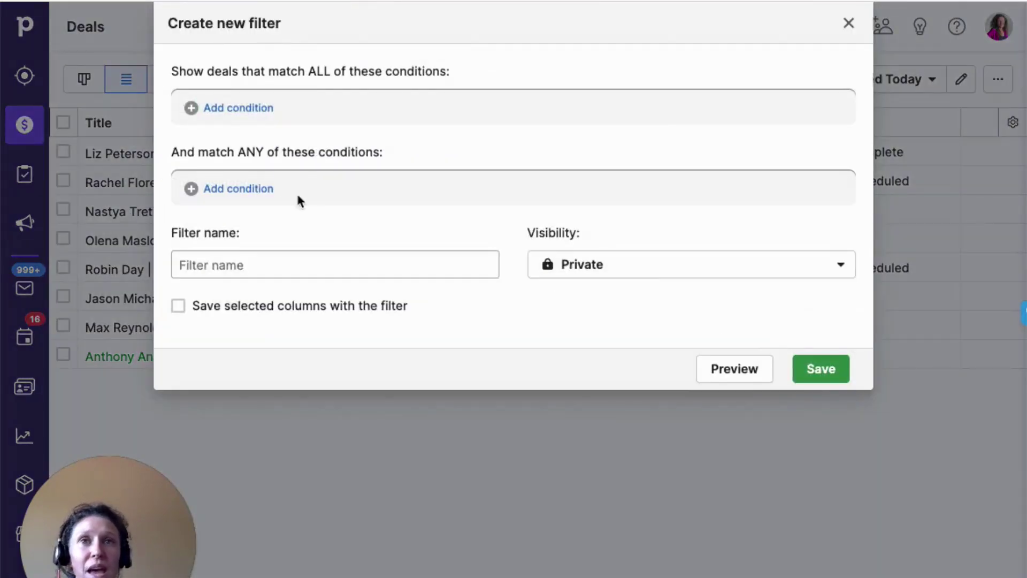
pyautogui.click(228, 110)
pyautogui.click(281, 127)
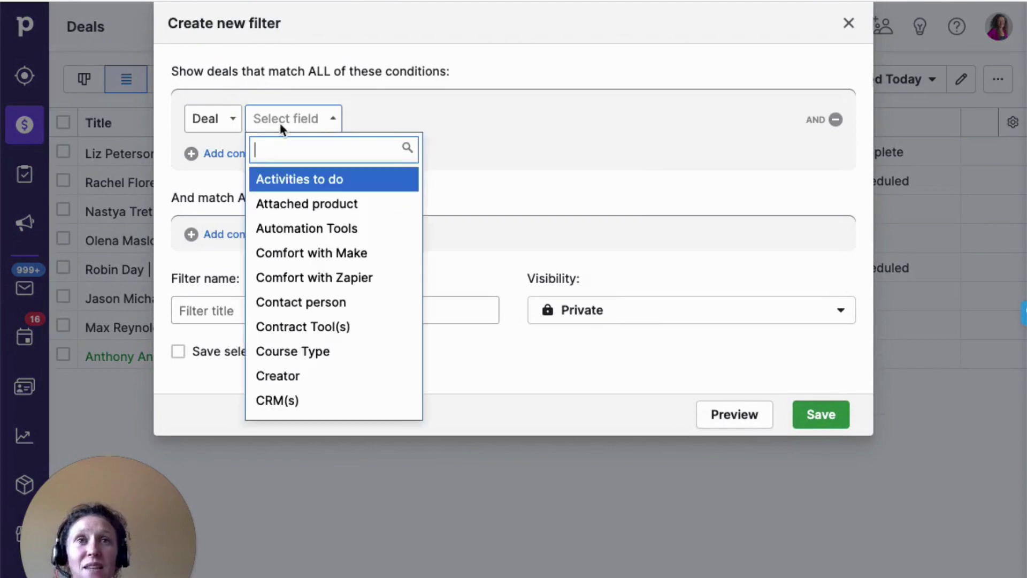
pyautogui.write('pro')
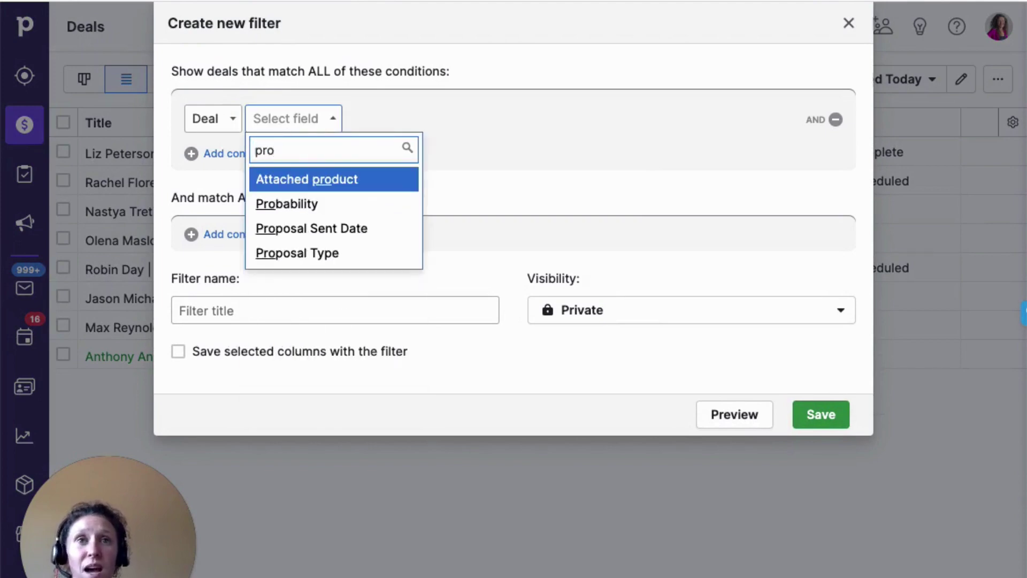
pyautogui.click(367, 229)
pyautogui.click(467, 120)
pyautogui.write('t')
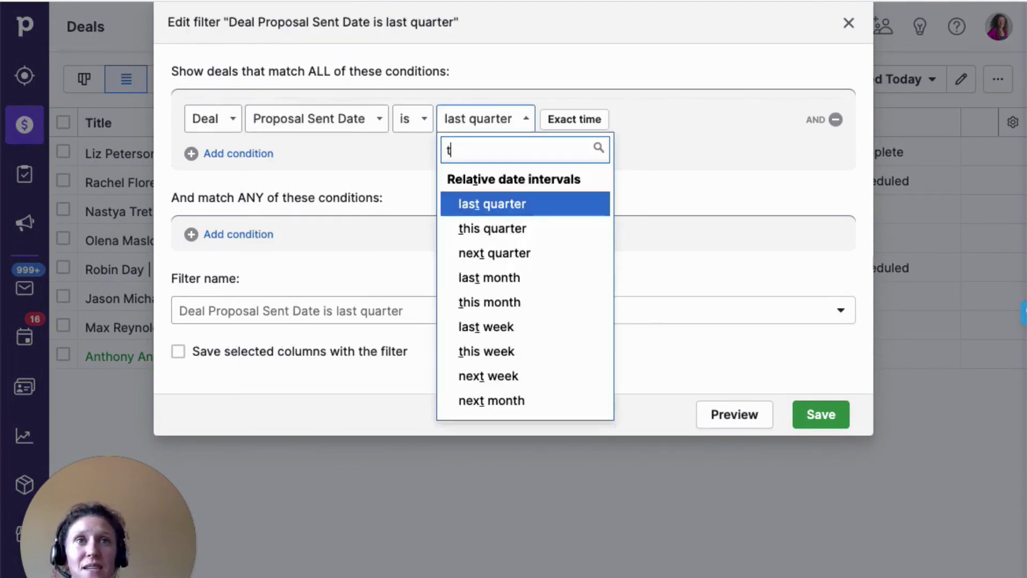
pyautogui.write('his')
pyautogui.click(482, 253)
# Step: Name the filter "Proposal Sent This Week" and enable saving the selected columns with it
pyautogui.click(341, 316)
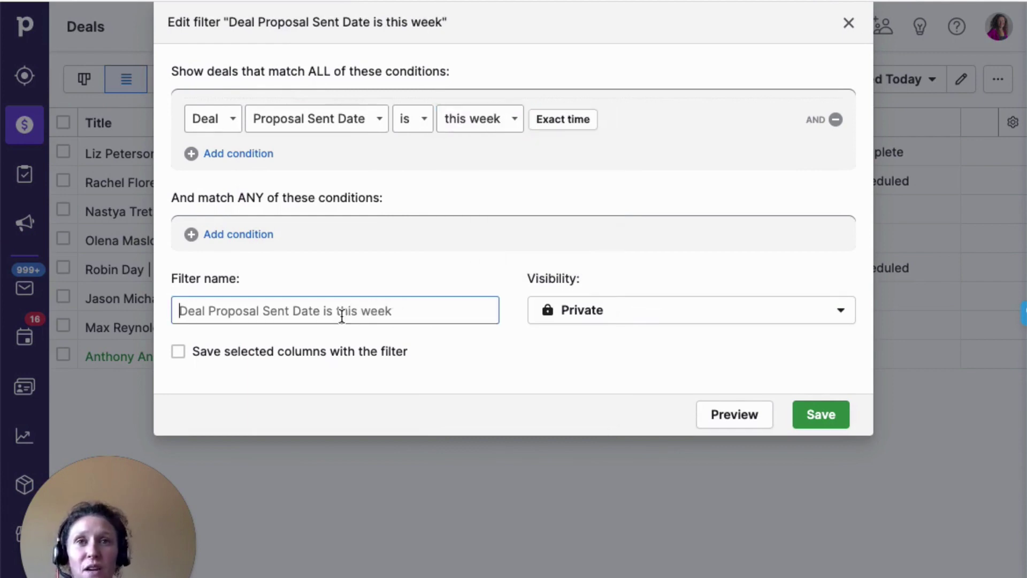
pyautogui.write('Prop')
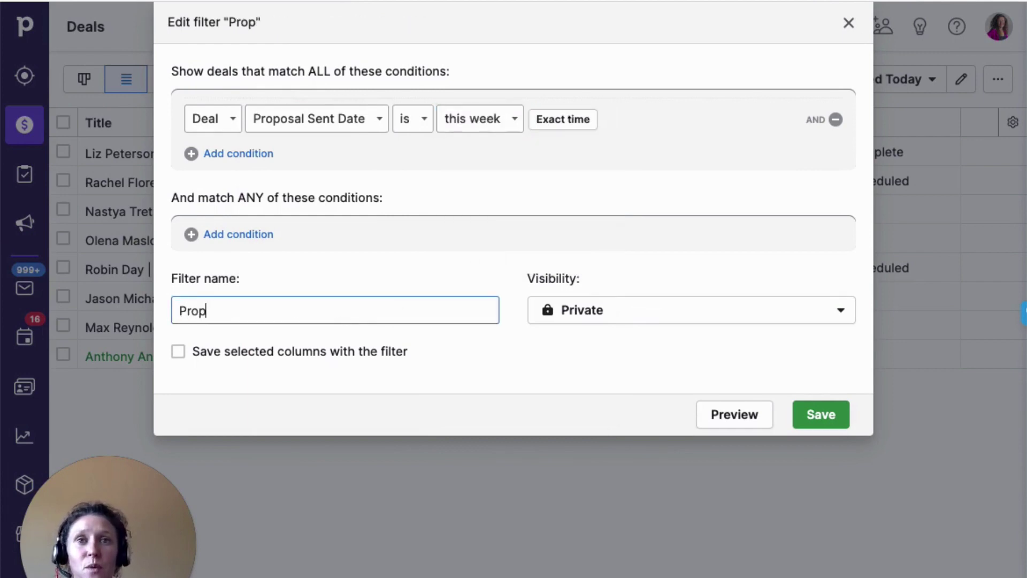
pyautogui.write('osal')
pyautogui.press('BackSpace')
pyautogui.press('BackSpace')
pyautogui.press('BackSpace')
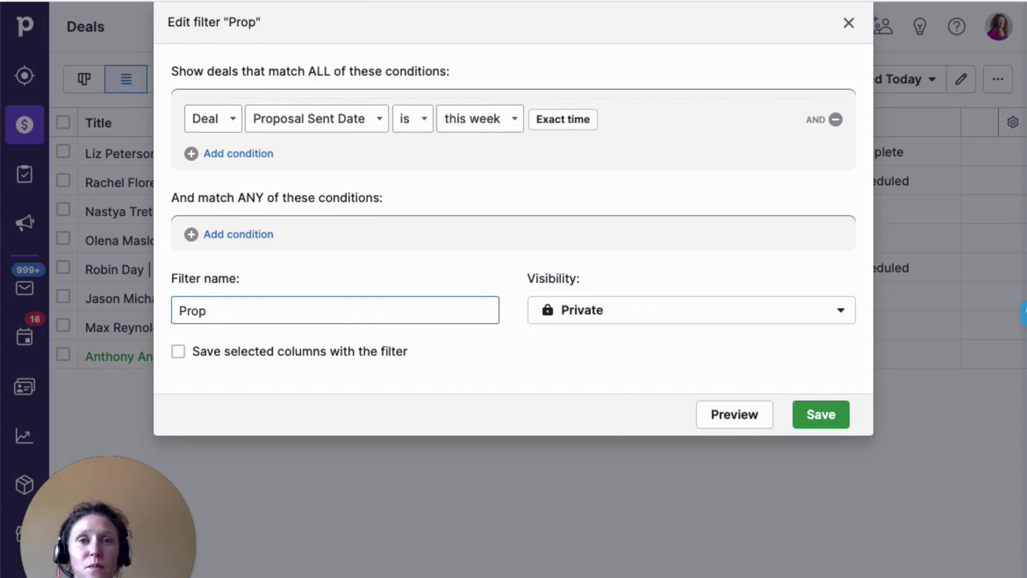
pyautogui.write('osal Sent ')
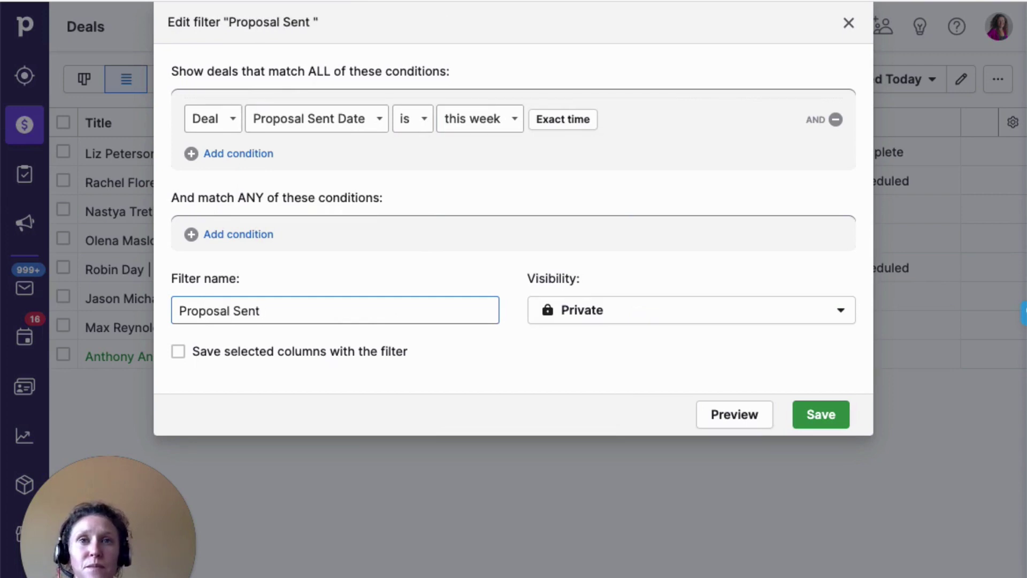
pyautogui.write('This Week')
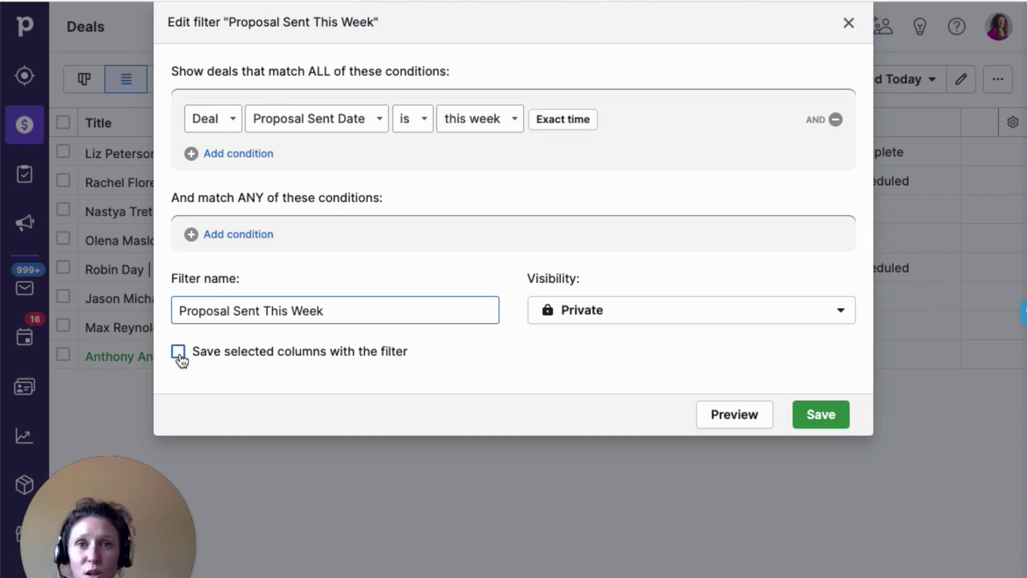
pyautogui.click(178, 352)
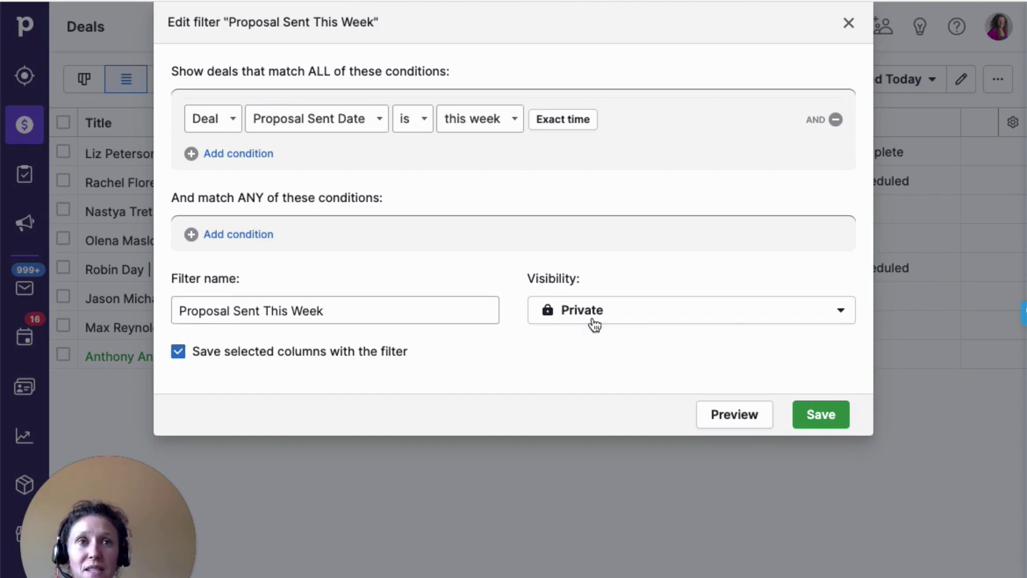
# Step: Set the filter's visibility to Shared, save it, and review its saved settings
pyautogui.click(649, 319)
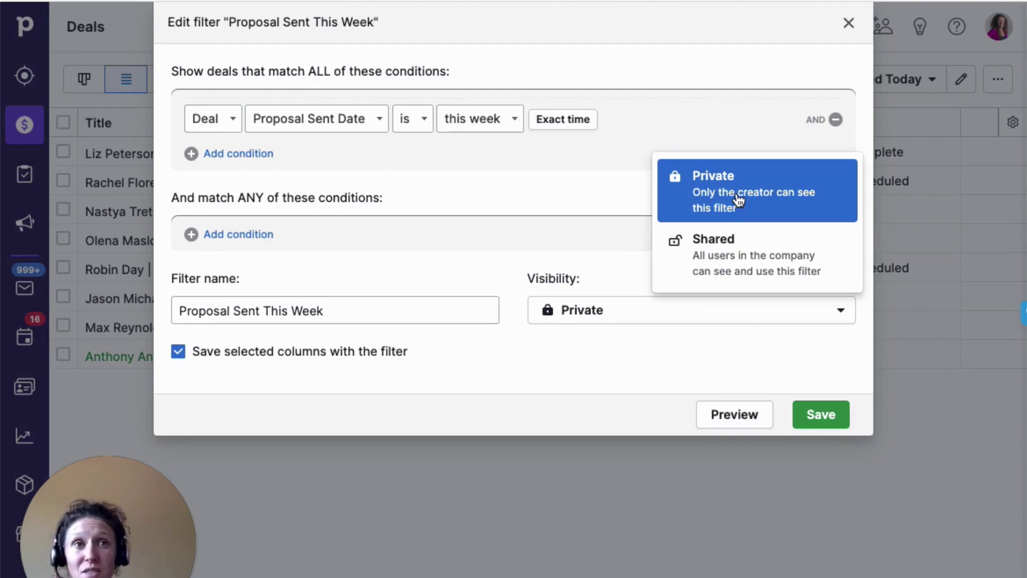
pyautogui.click(727, 257)
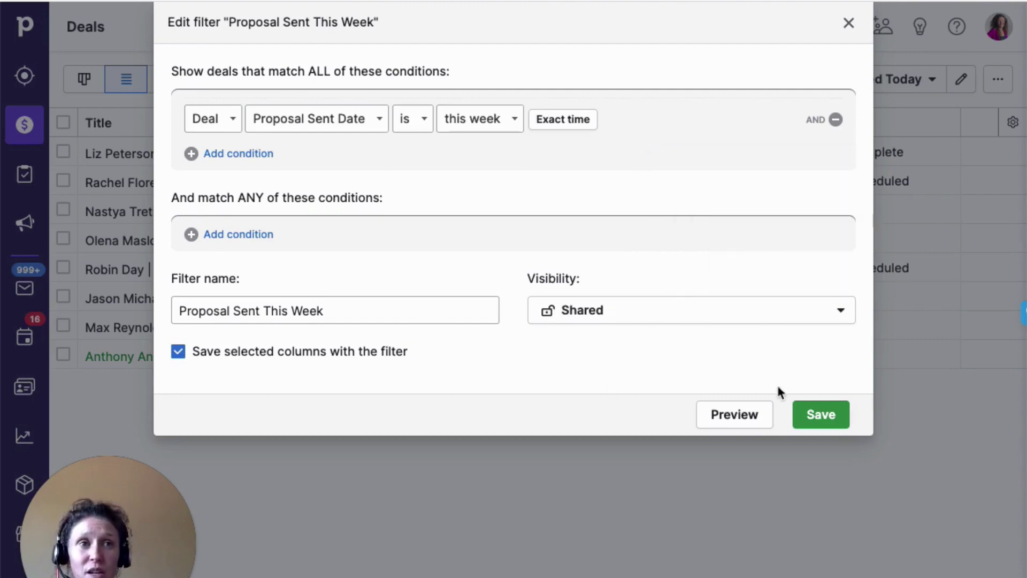
pyautogui.click(820, 415)
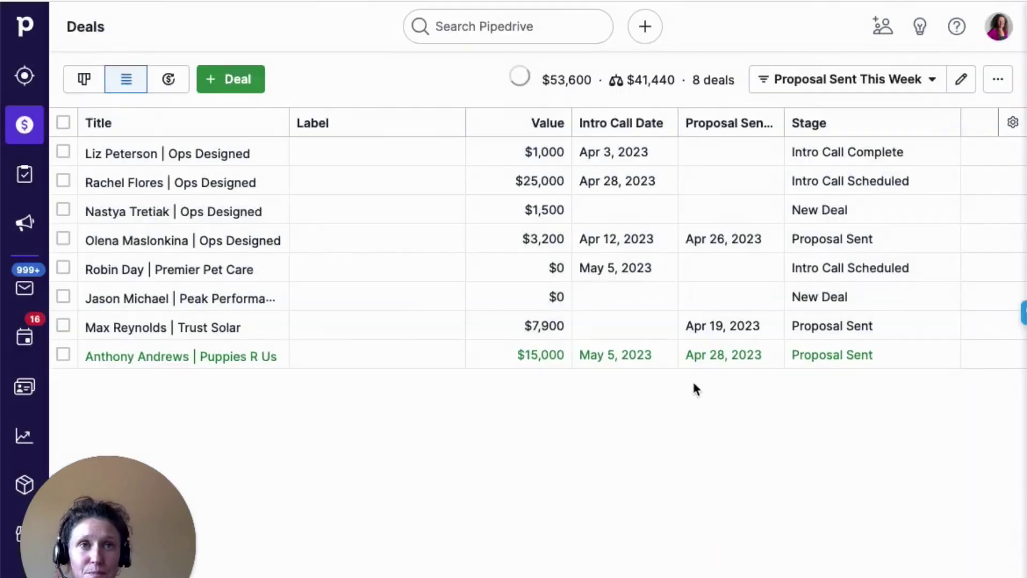
pyautogui.click(961, 79)
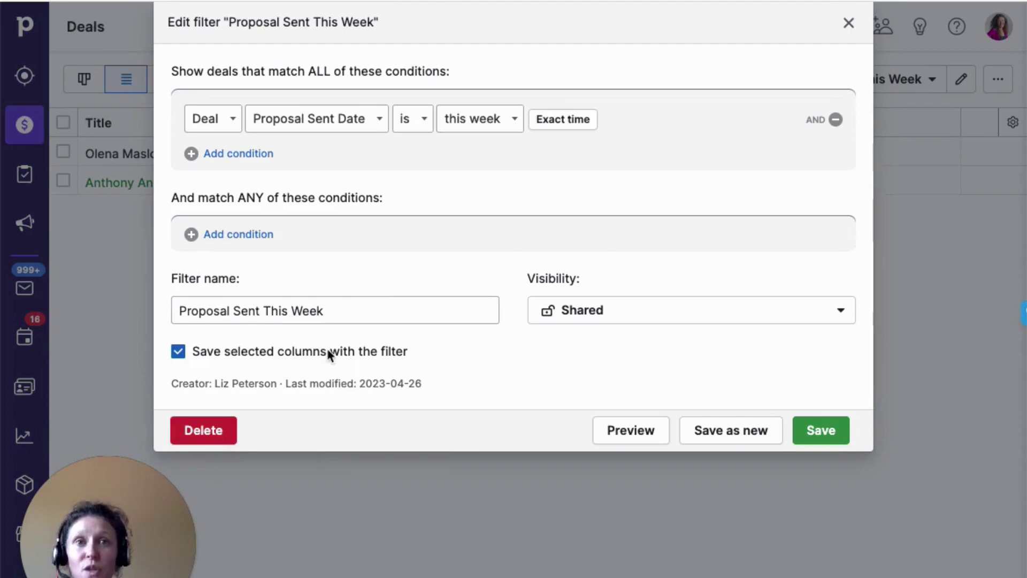
pyautogui.click(848, 23)
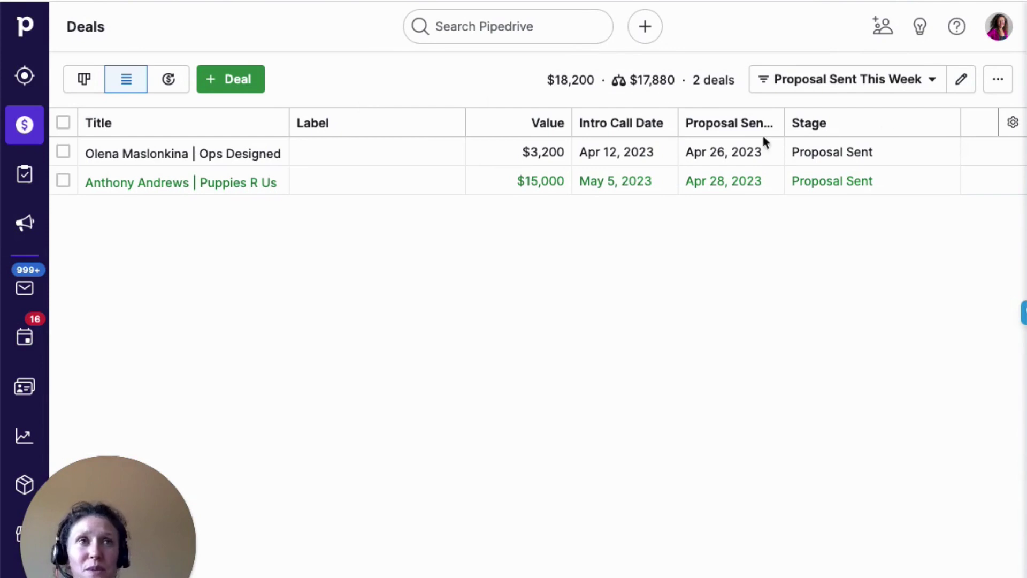
# Step: Remove the deal Label column from the columns saved with the filter
pyautogui.click(1012, 124)
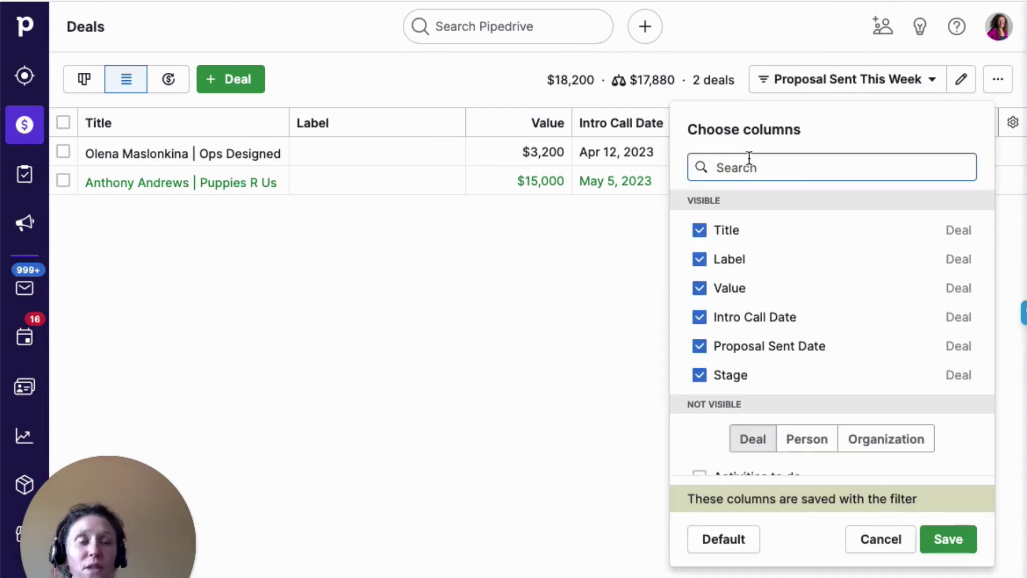
pyautogui.write('label')
pyautogui.click(700, 231)
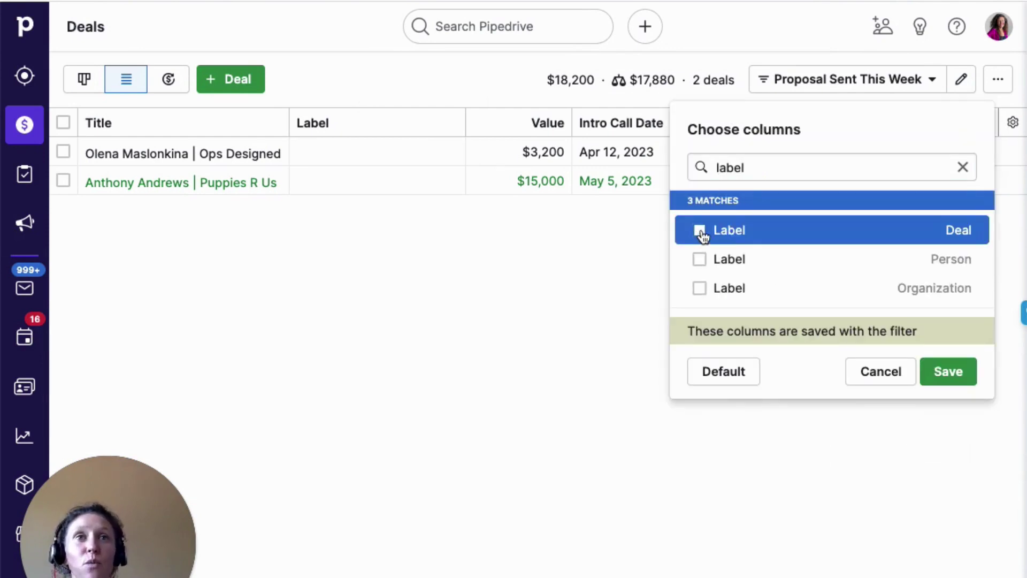
pyautogui.click(934, 373)
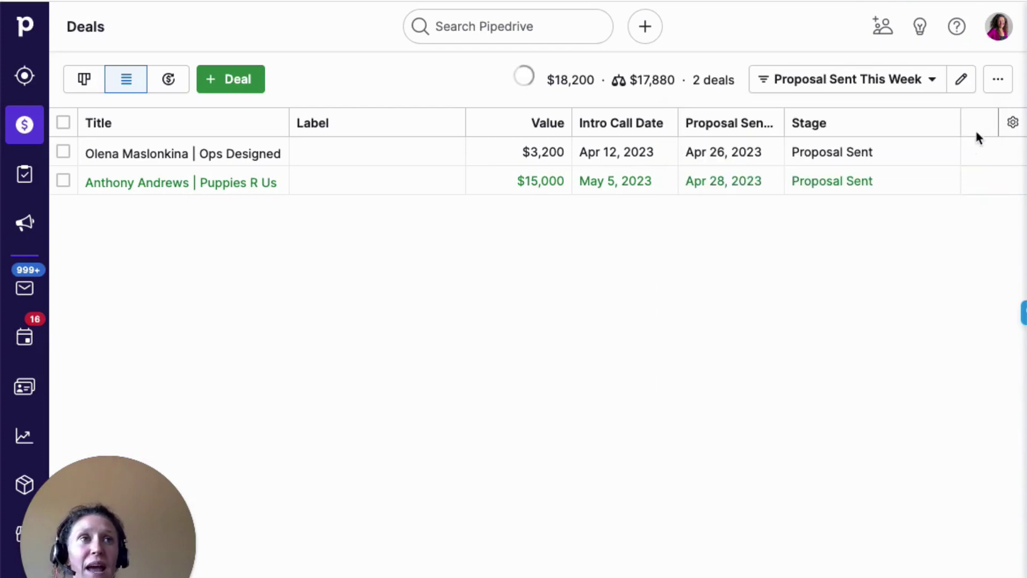
# Step: Add the deal's Proposal Type column to the filter's saved columns and look through the other available columns
pyautogui.click(1007, 128)
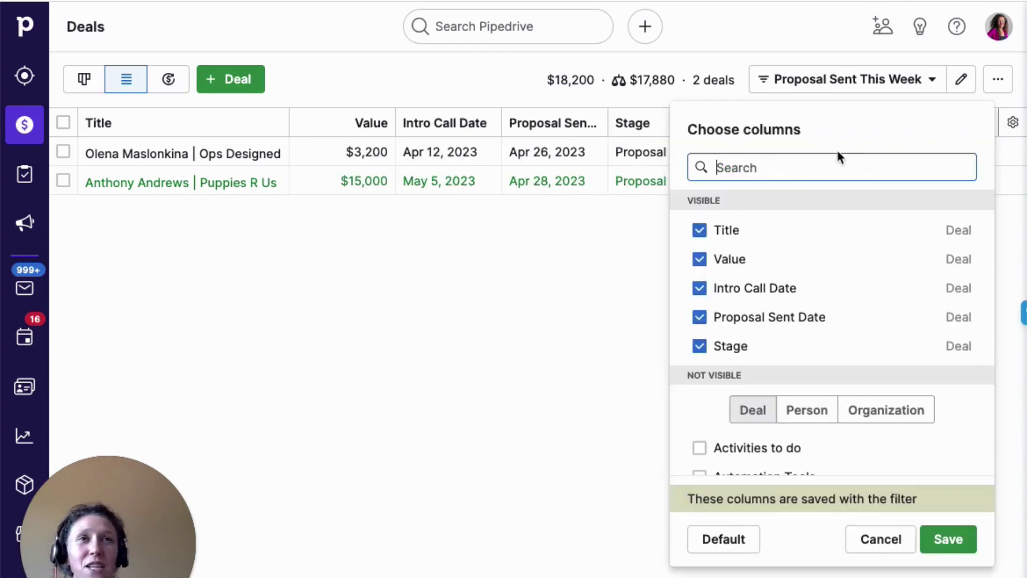
pyautogui.write('prop')
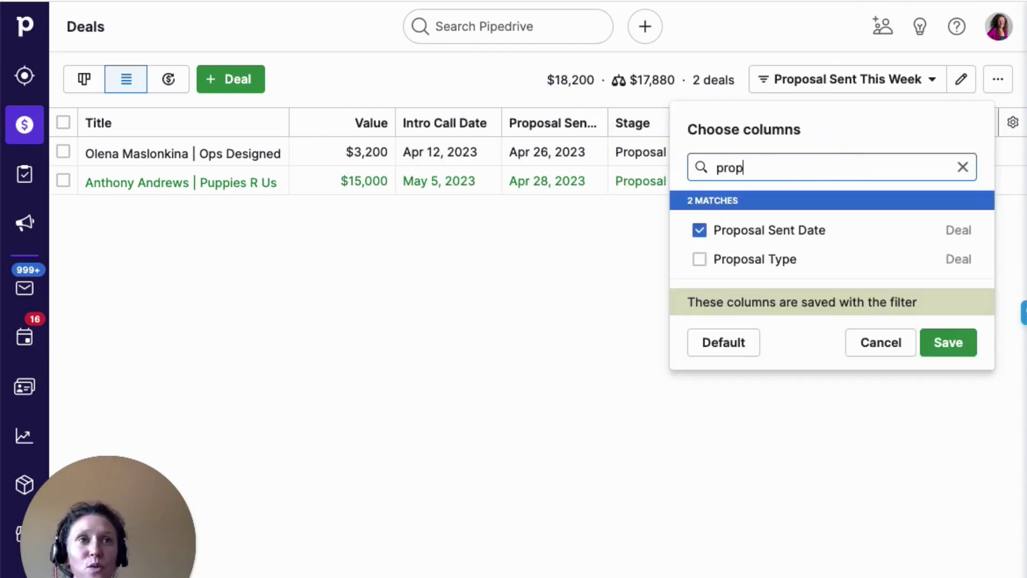
pyautogui.click(700, 261)
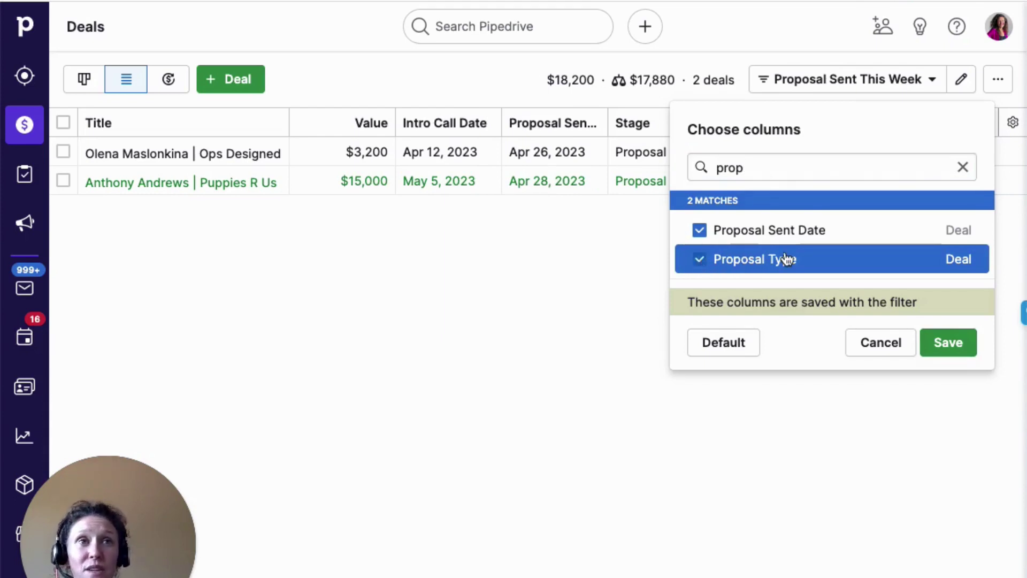
pyautogui.click(940, 345)
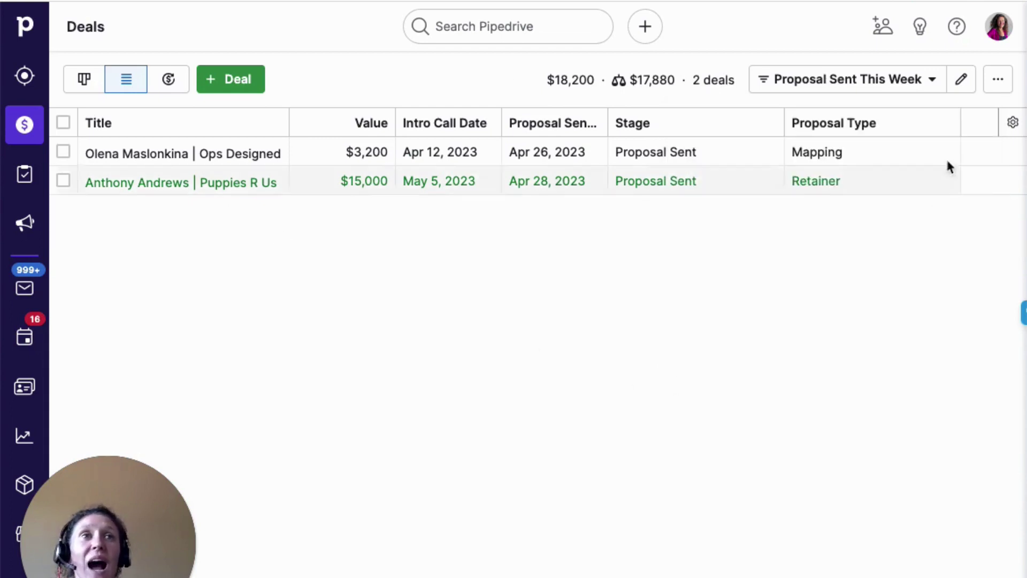
pyautogui.click(1012, 123)
pyautogui.scroll(-3, 773, 403)
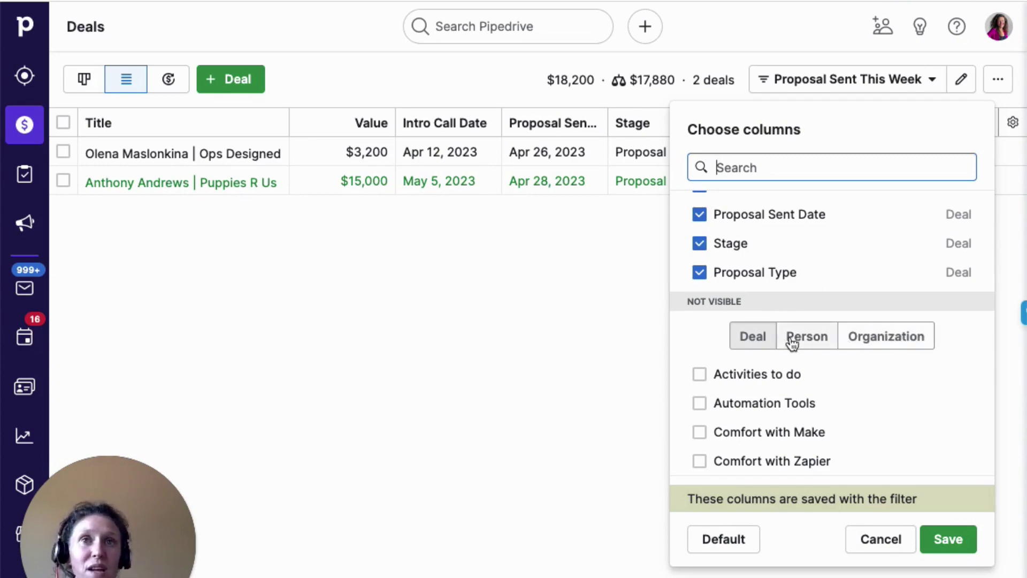
pyautogui.click(948, 541)
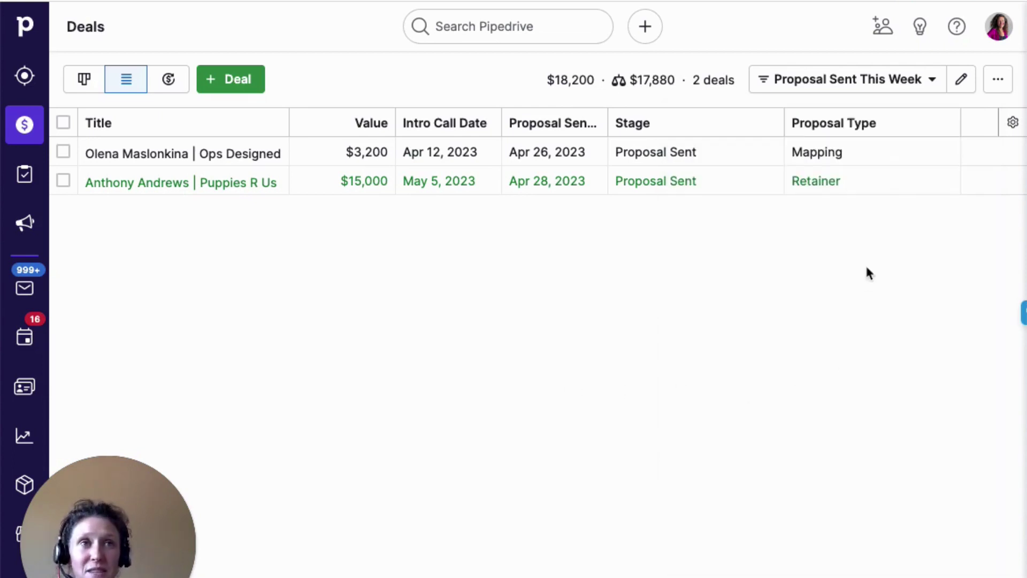
# Step: Reorder the columns so Proposal Type directly follows Value, and sort the deals by Value in descending order
pyautogui.moveTo(846, 136); pyautogui.dragTo(536, 135)
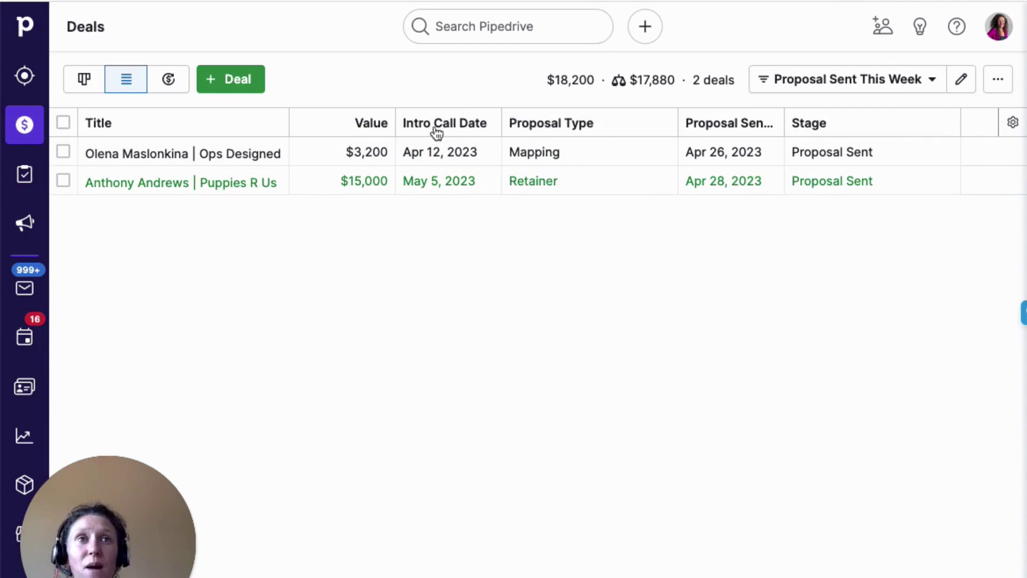
pyautogui.moveTo(437, 133); pyautogui.dragTo(692, 147)
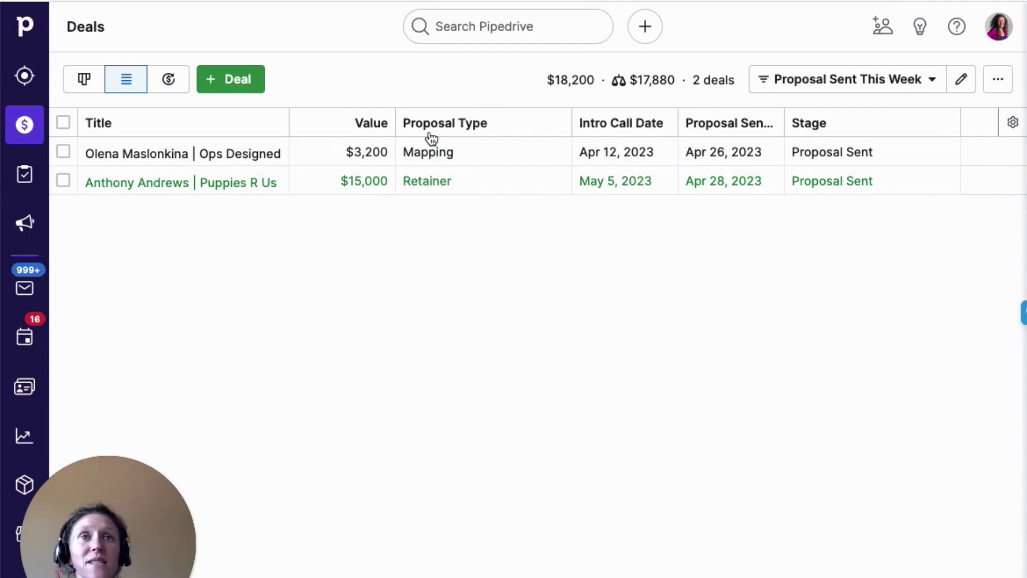
pyautogui.click(366, 125)
pyautogui.click(365, 124)
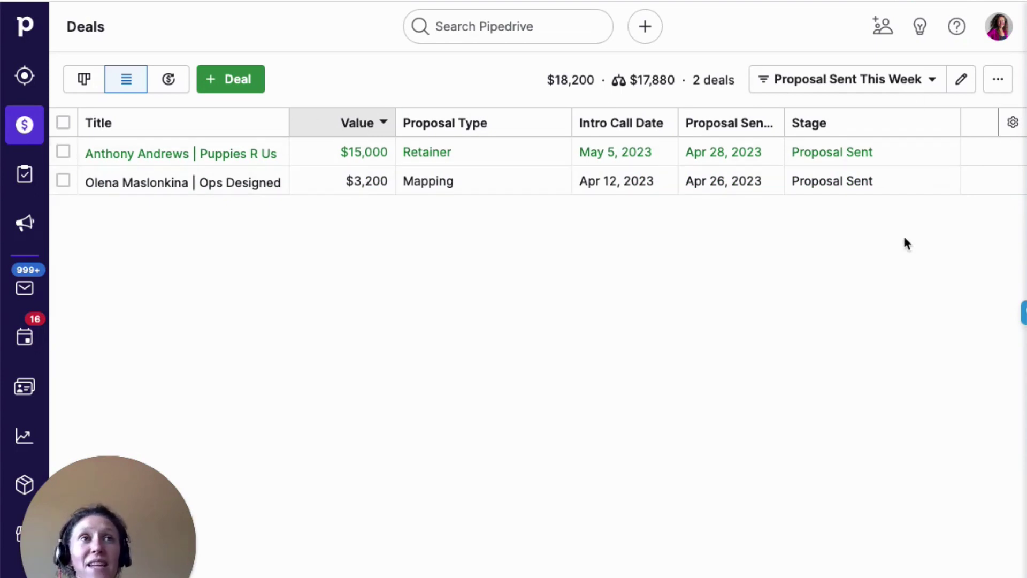
pyautogui.click(961, 80)
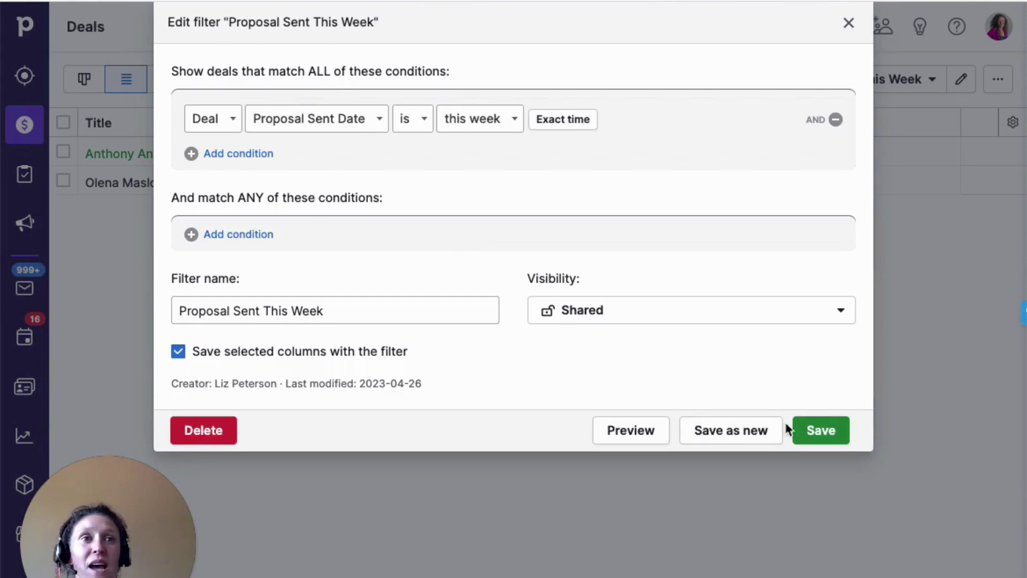
pyautogui.click(847, 22)
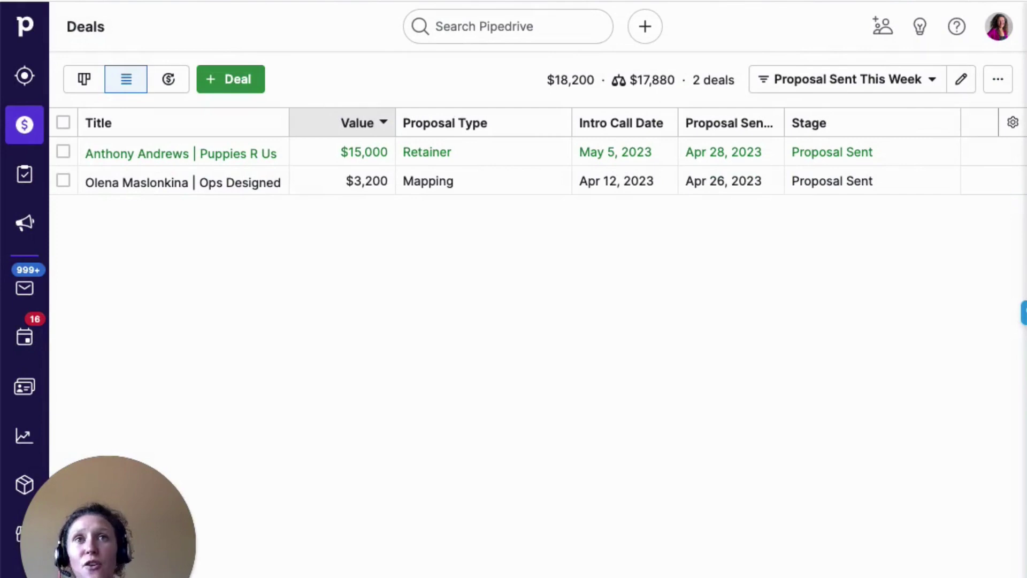
pyautogui.hotkey('ctrl', 't')
pyautogui.write('https://opsdesigneddemo.pipedrive.com/deals/filter/52')
pyautogui.press('Return')
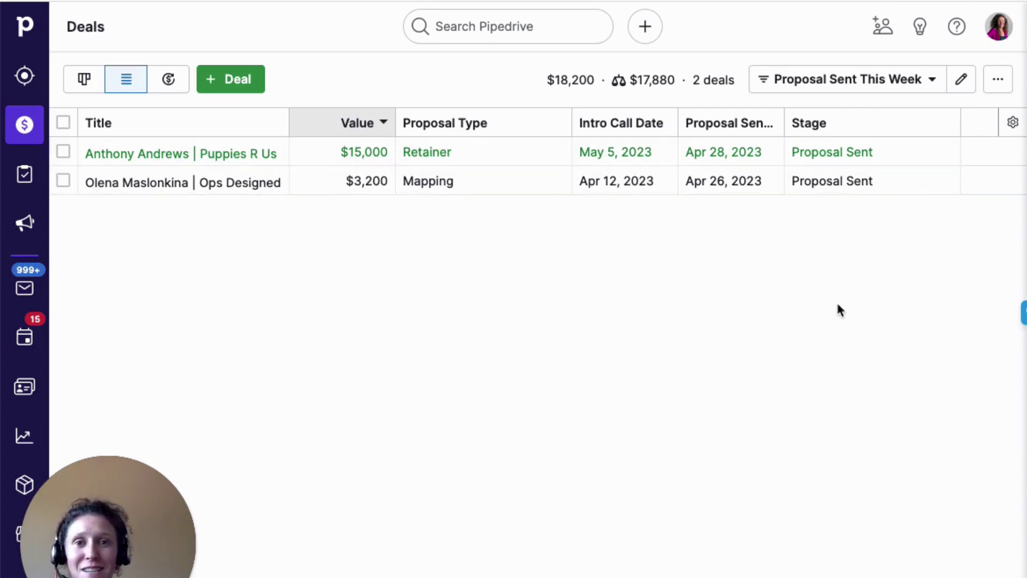
pyautogui.click(960, 81)
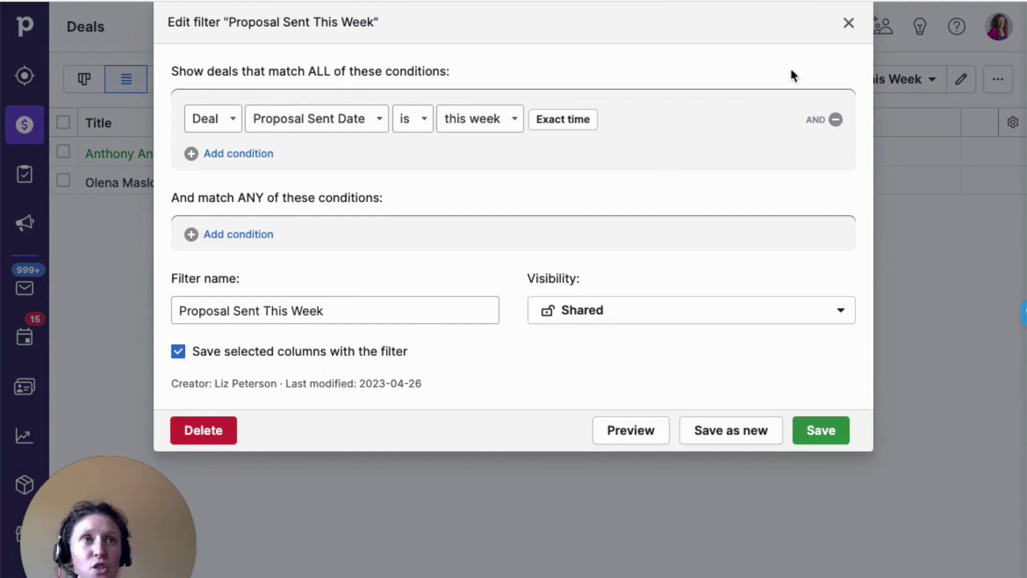
pyautogui.click(849, 23)
# Step: Browse the list of saved deal filters and search it for "won"
pyautogui.click(918, 80)
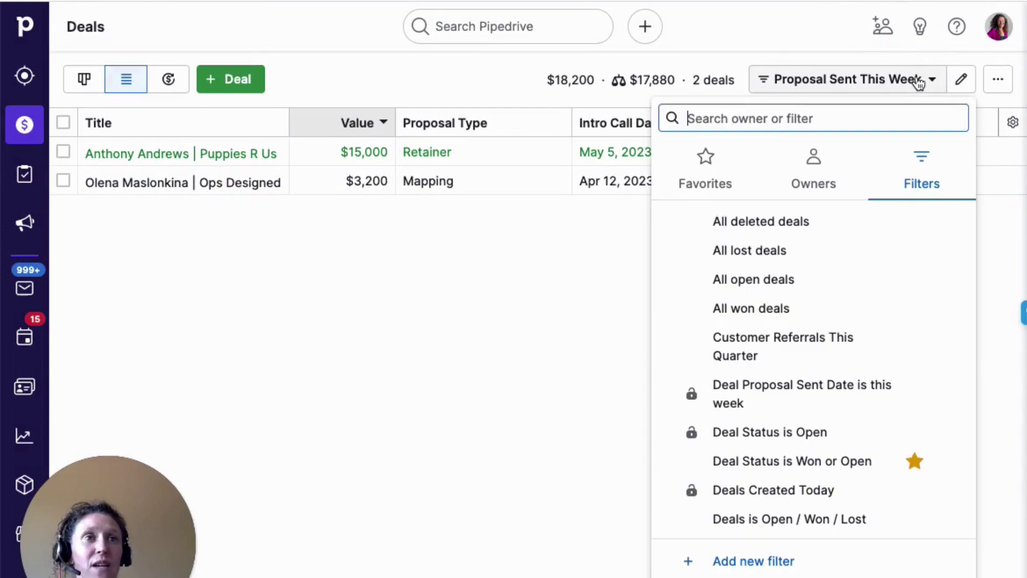
pyautogui.scroll(-5, 837, 332)
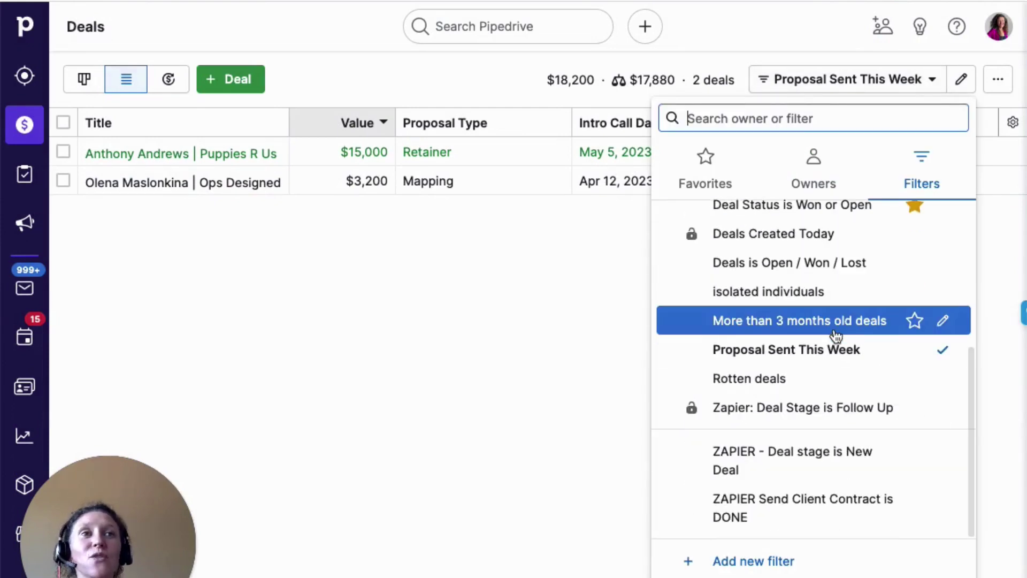
pyautogui.scroll(5, 837, 336)
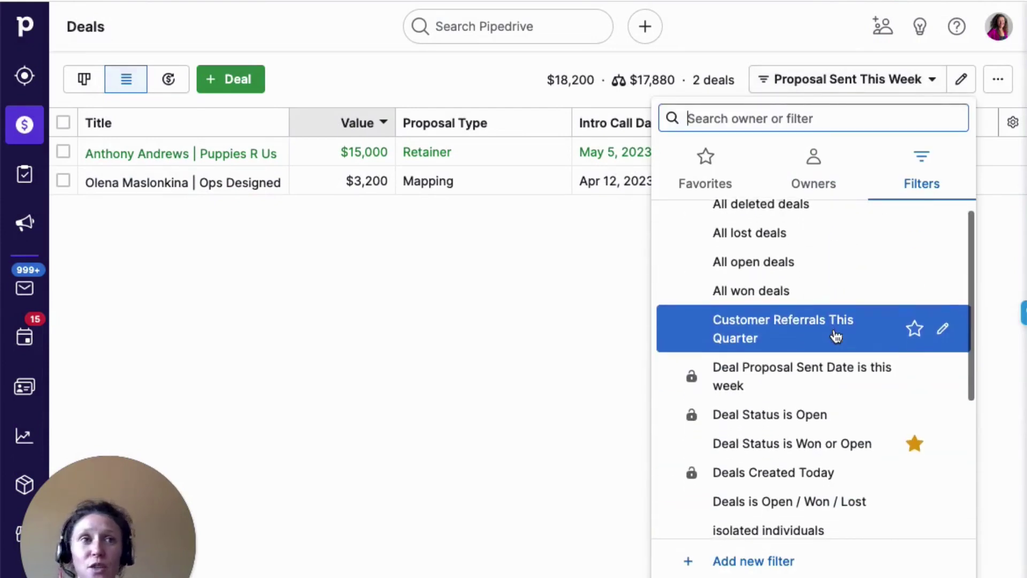
pyautogui.scroll(-1, 837, 336)
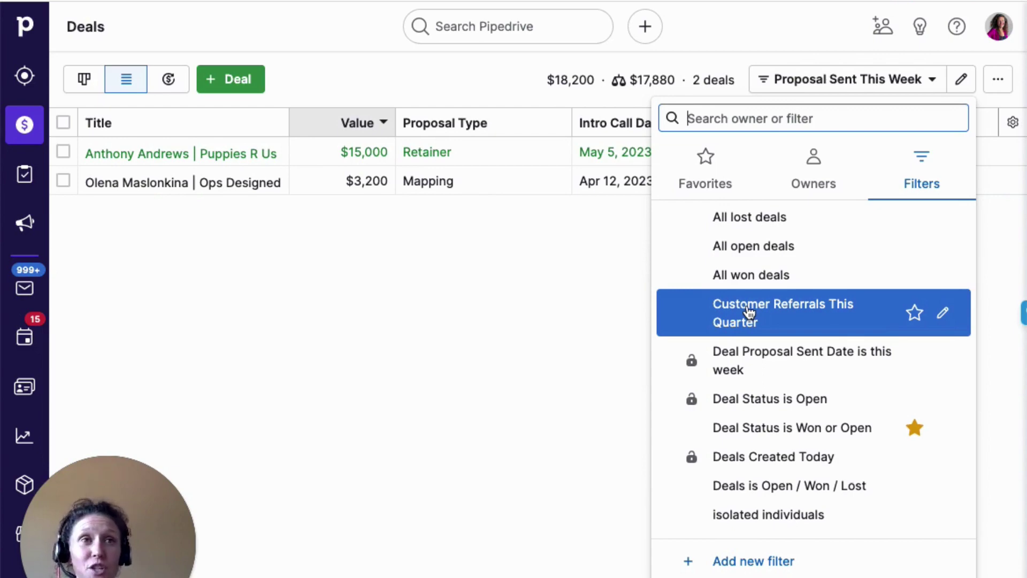
pyautogui.write('won')
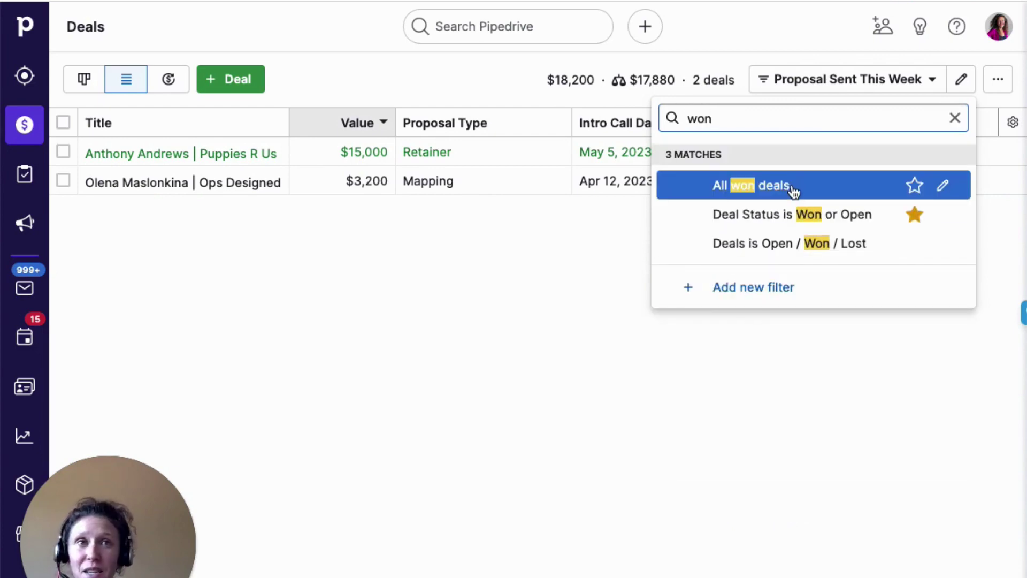
pyautogui.press('BackSpace')
pyautogui.press('BackSpace')
pyautogui.press('BackSpace')
# Step: Mark the "Proposal Sent This Week" filter as a favorite and review the list of favorites
pyautogui.scroll(-1, 919, 471)
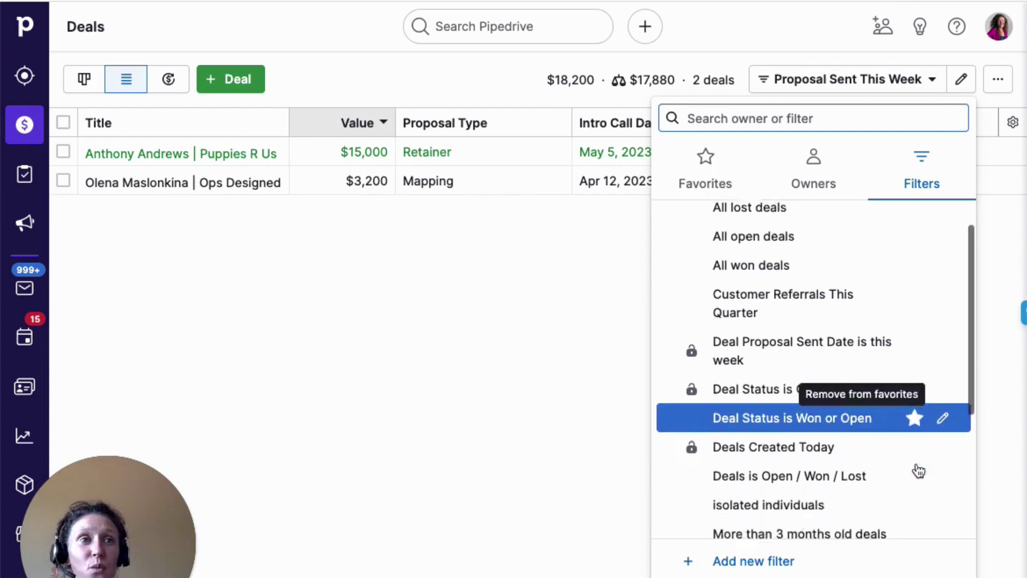
pyautogui.scroll(-3, 919, 471)
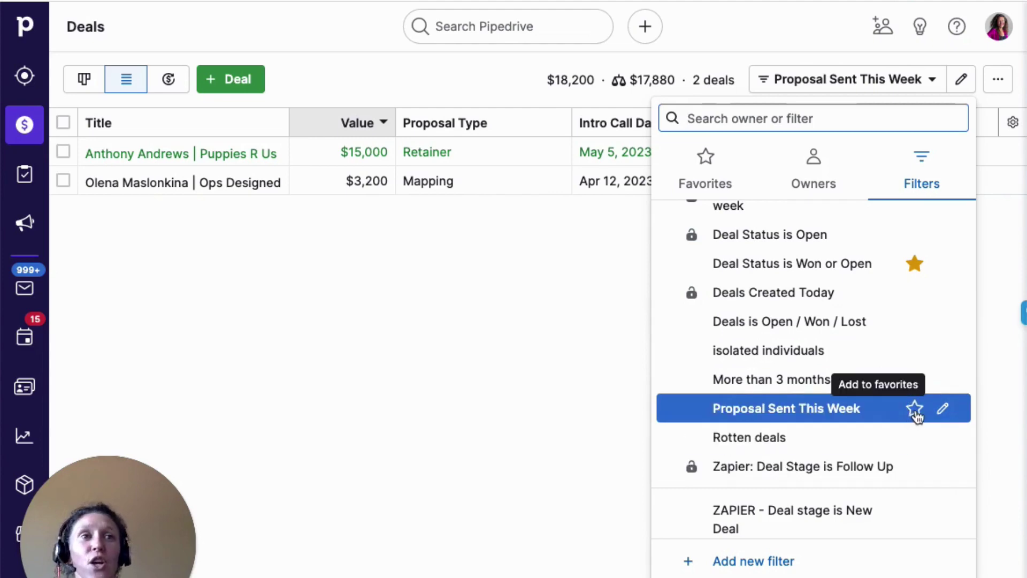
pyautogui.click(915, 410)
pyautogui.click(705, 158)
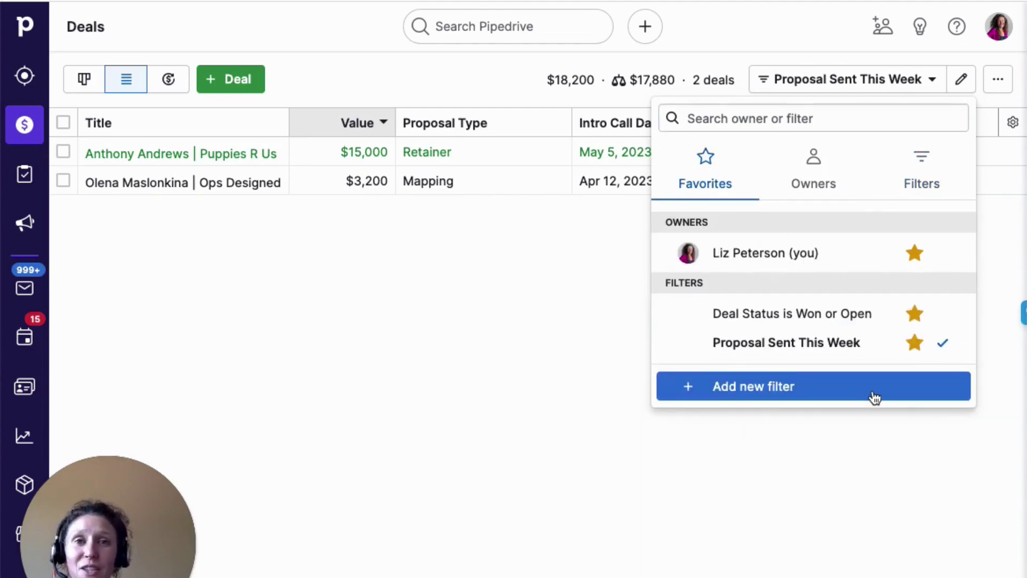
pyautogui.click(920, 179)
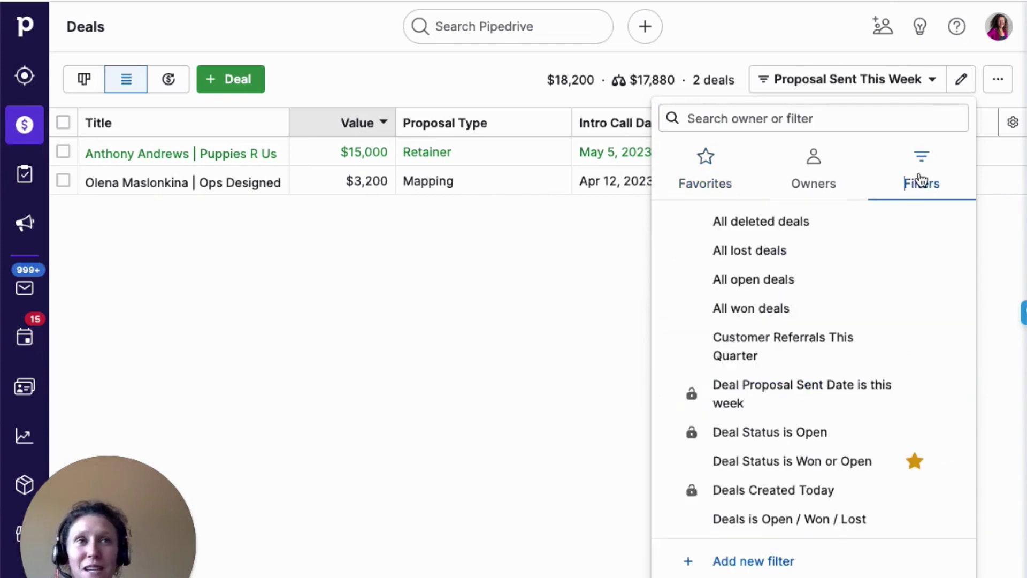
pyautogui.click(695, 181)
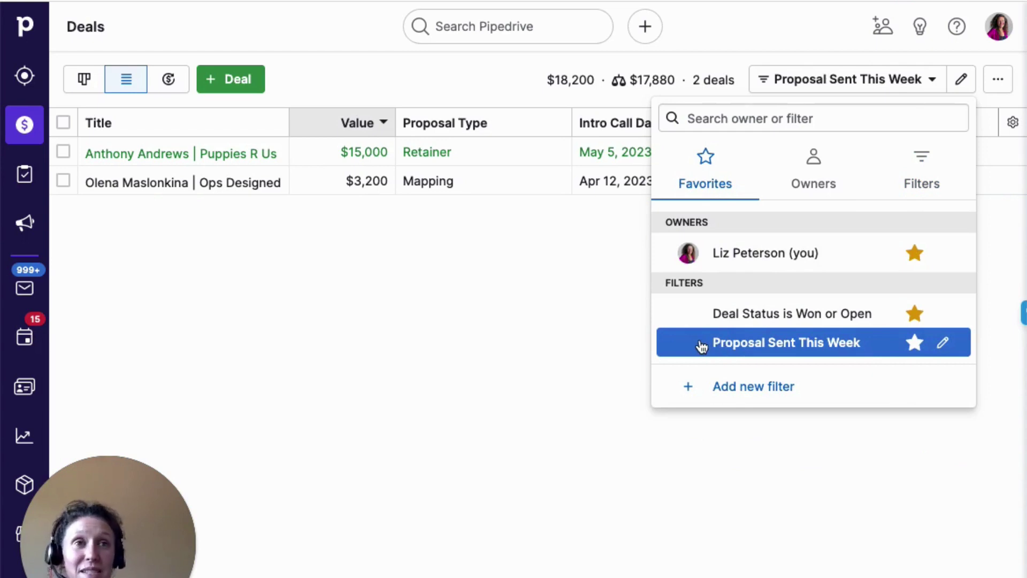
pyautogui.click(644, 347)
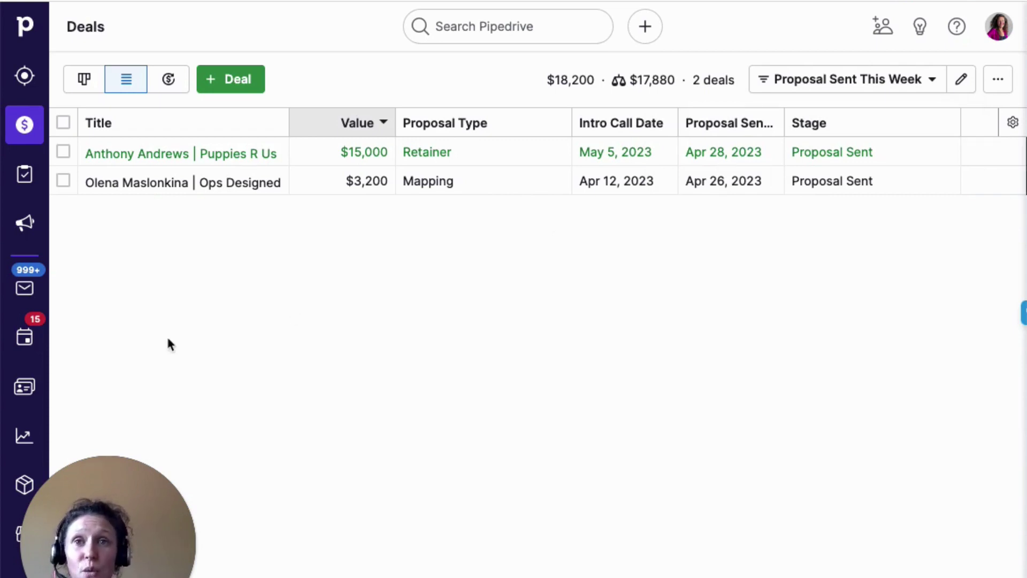
# Step: Open the People list in Contacts, start a new filter and add a condition to its match-ALL group
pyautogui.click(21, 394)
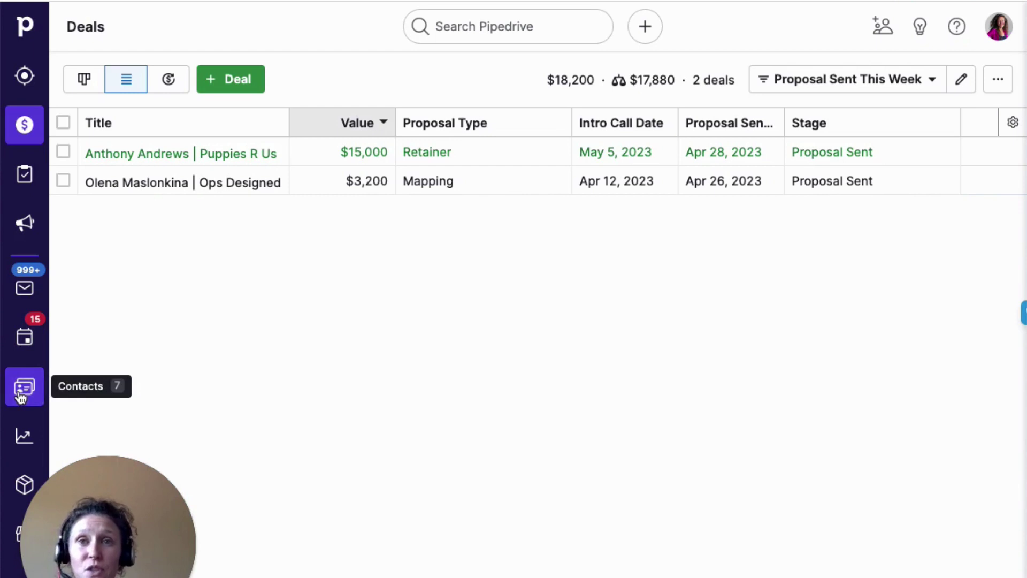
pyautogui.click(120, 85)
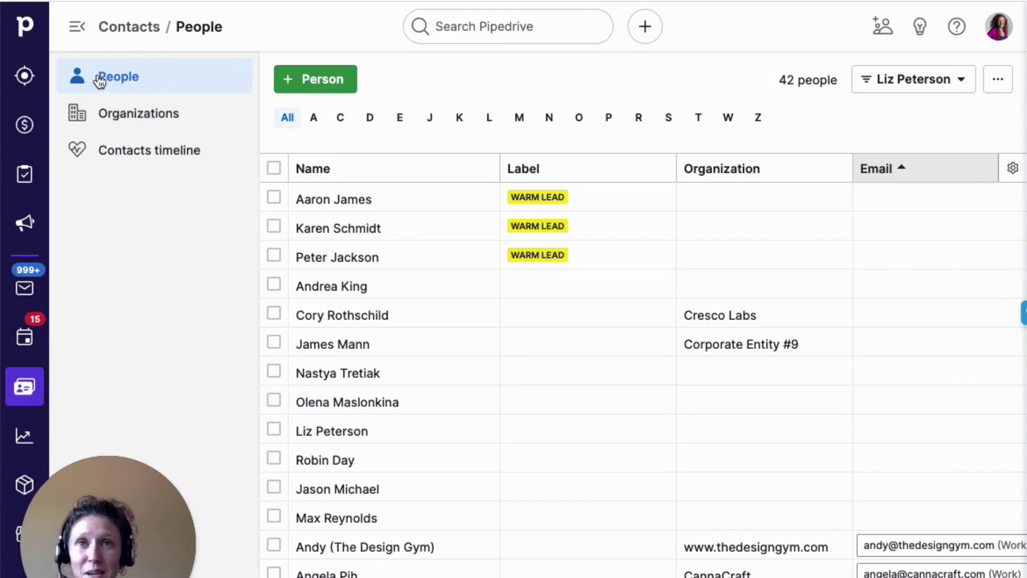
pyautogui.click(929, 82)
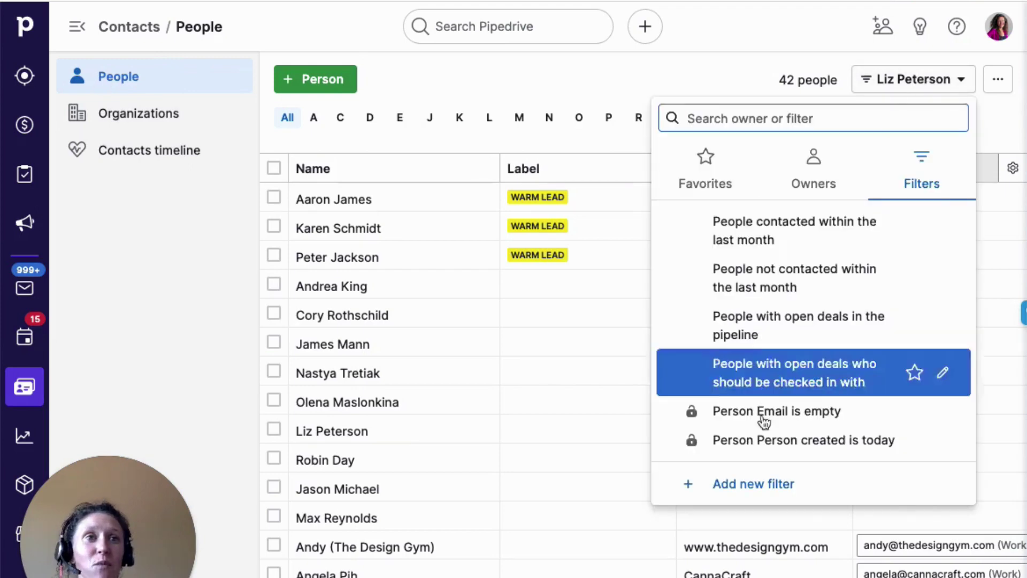
pyautogui.click(768, 489)
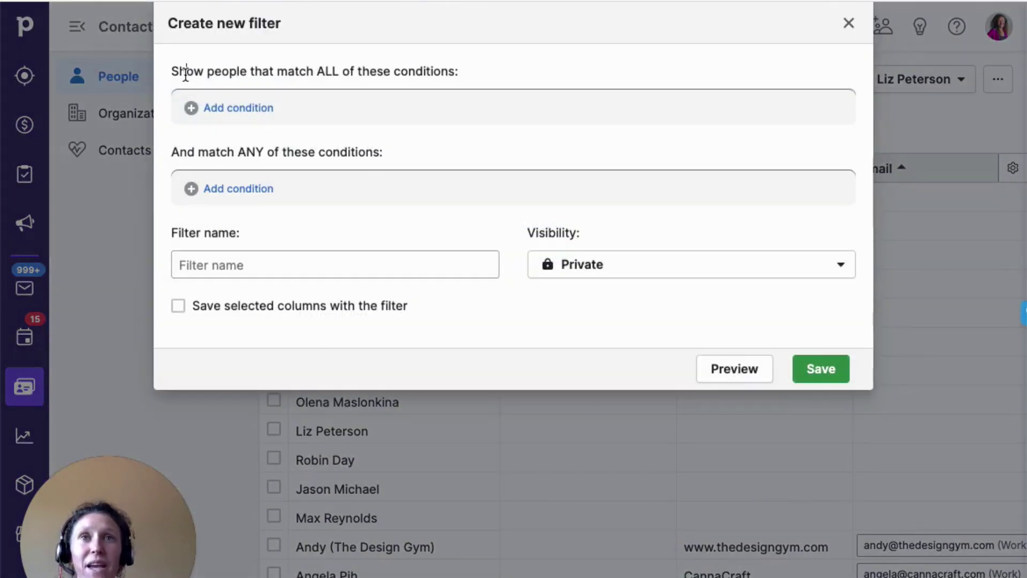
pyautogui.moveTo(172, 71); pyautogui.dragTo(523, 78)
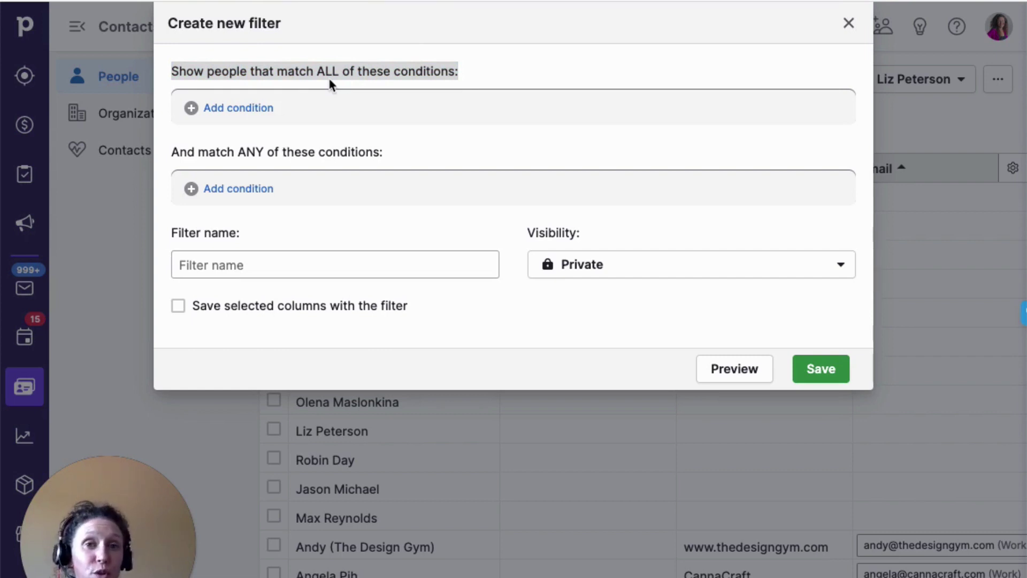
pyautogui.click(252, 108)
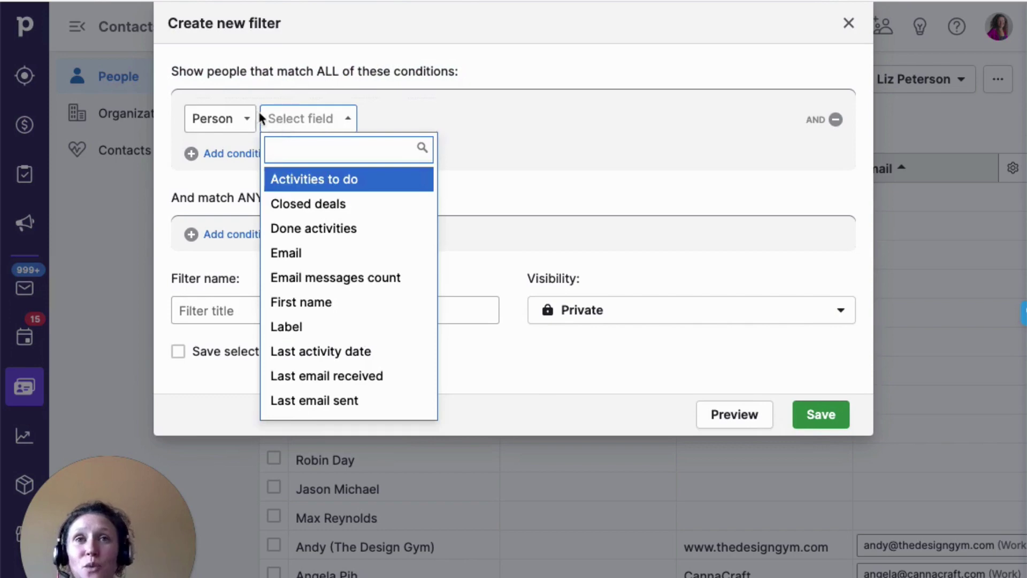
# Step: Set the match-ALL condition to Deal, Activities to do is 1
pyautogui.click(262, 117)
pyautogui.click(239, 117)
pyautogui.click(237, 172)
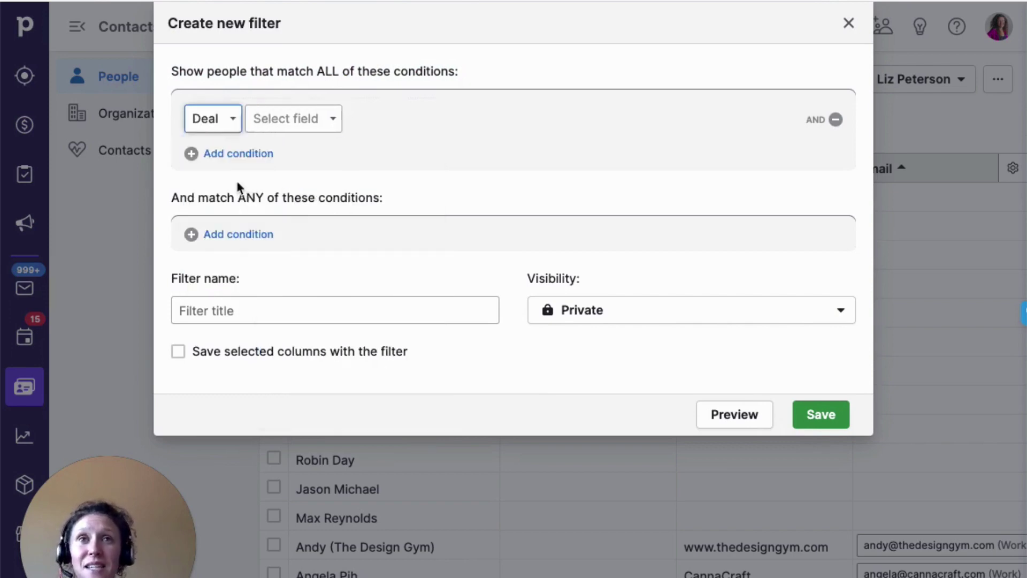
pyautogui.click(293, 119)
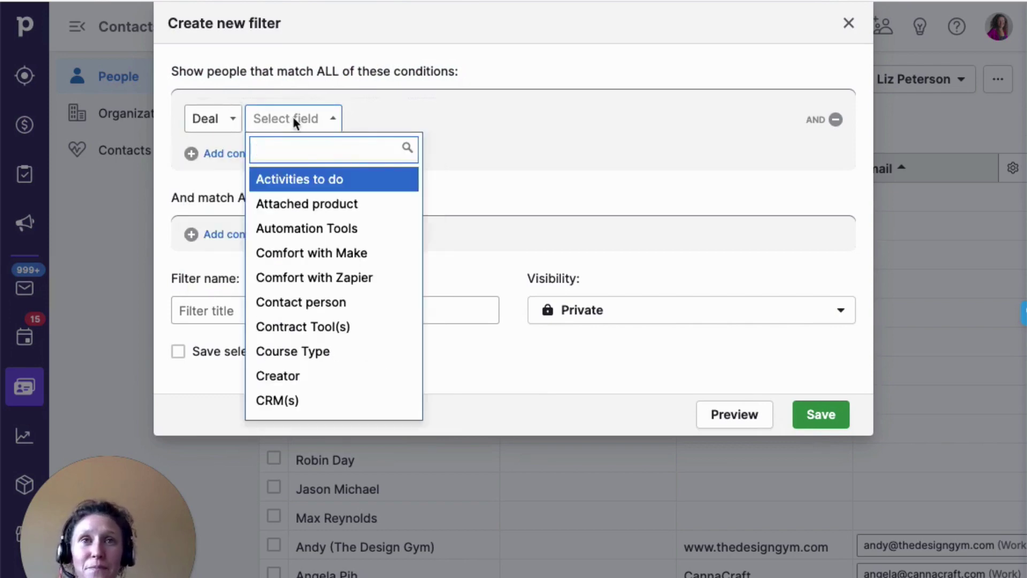
pyautogui.write('nu')
pyautogui.press('BackSpace')
pyautogui.press('BackSpace')
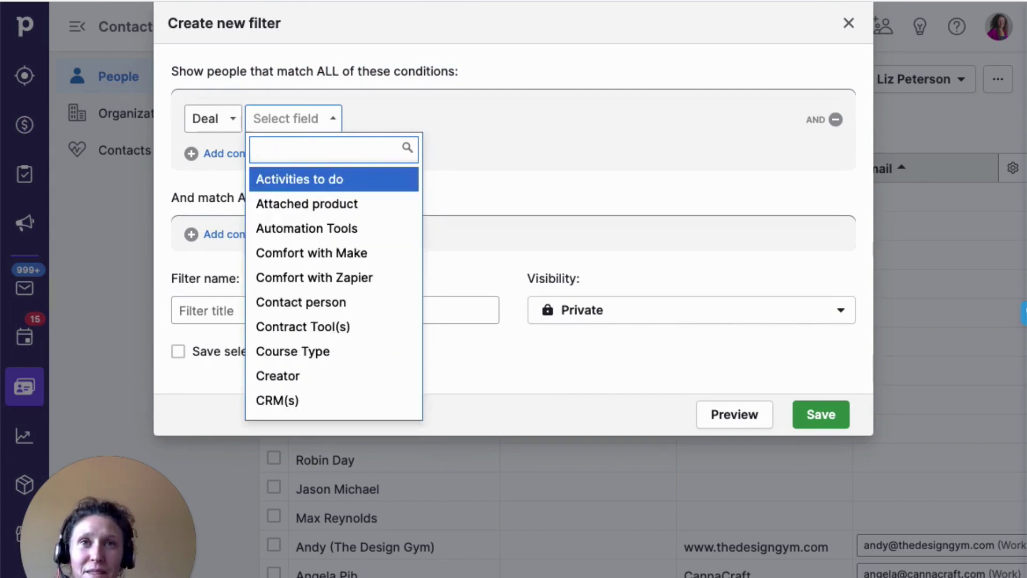
pyautogui.click(294, 179)
pyautogui.click(377, 120)
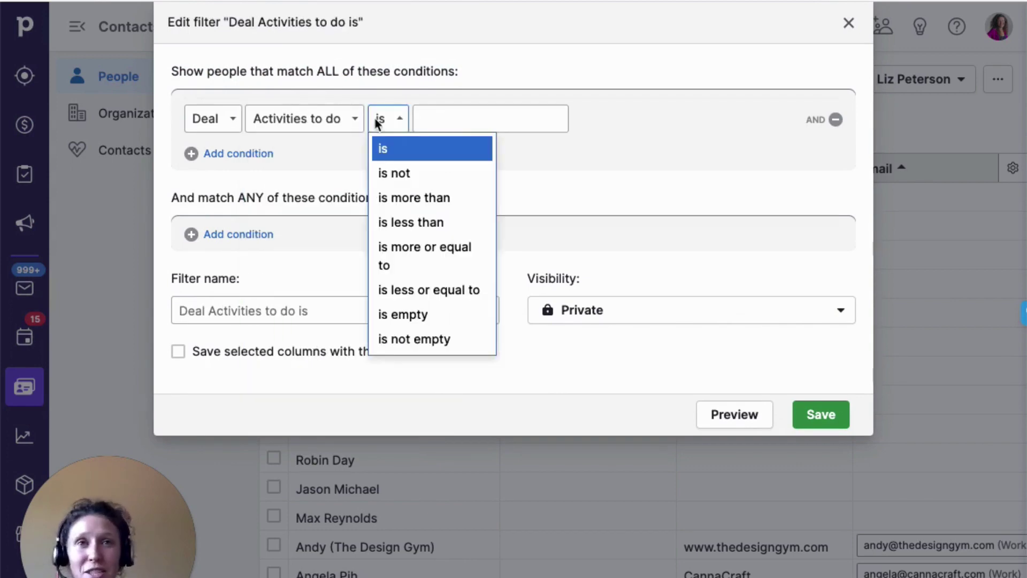
pyautogui.click(443, 126)
pyautogui.write('1')
pyautogui.click(433, 175)
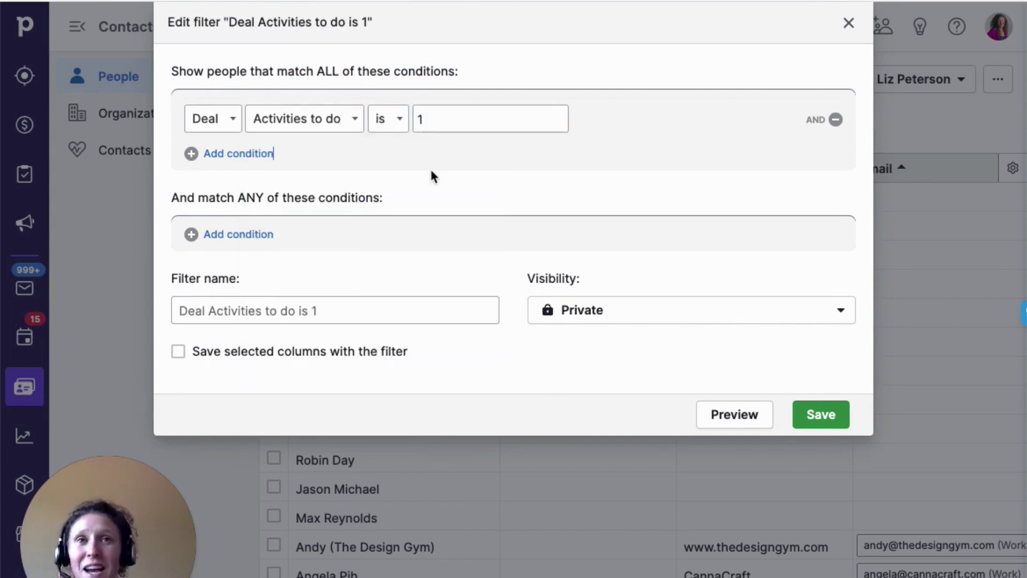
pyautogui.click(399, 122)
pyautogui.click(399, 122)
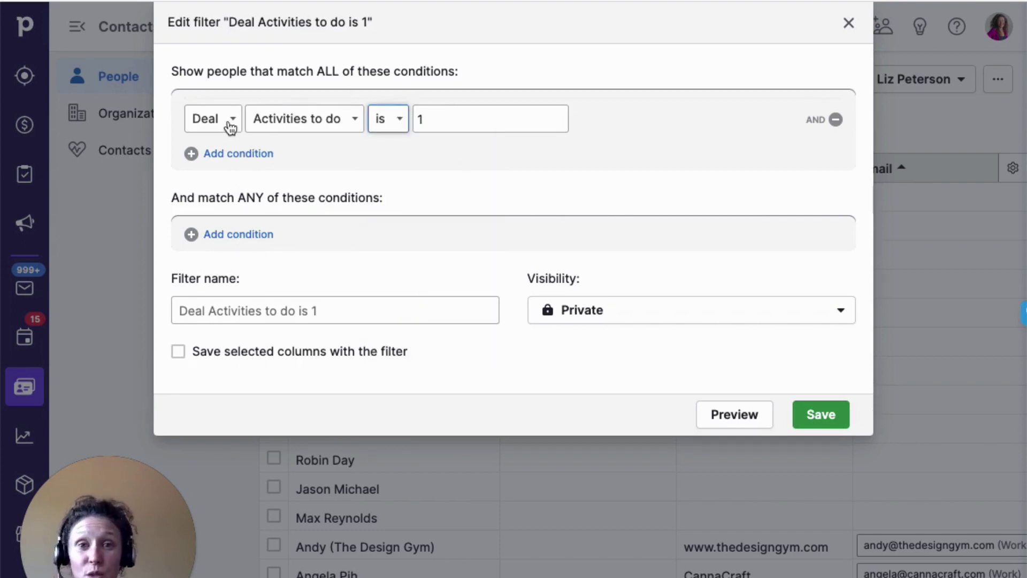
pyautogui.tripleClick(222, 69)
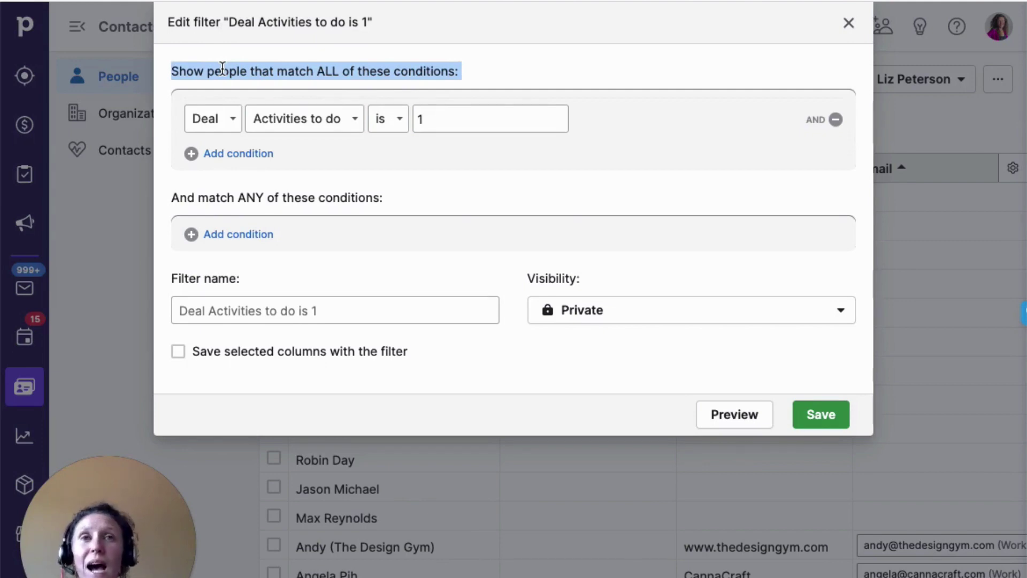
pyautogui.doubleClick(213, 71)
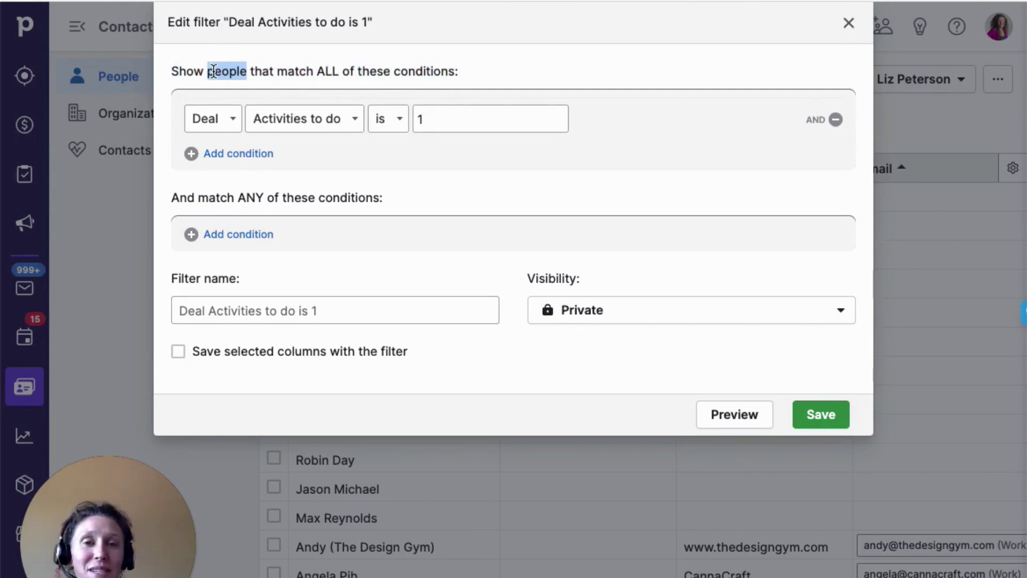
# Step: Change the match-ALL condition to Person, Email is empty and save the filter
pyautogui.click(218, 117)
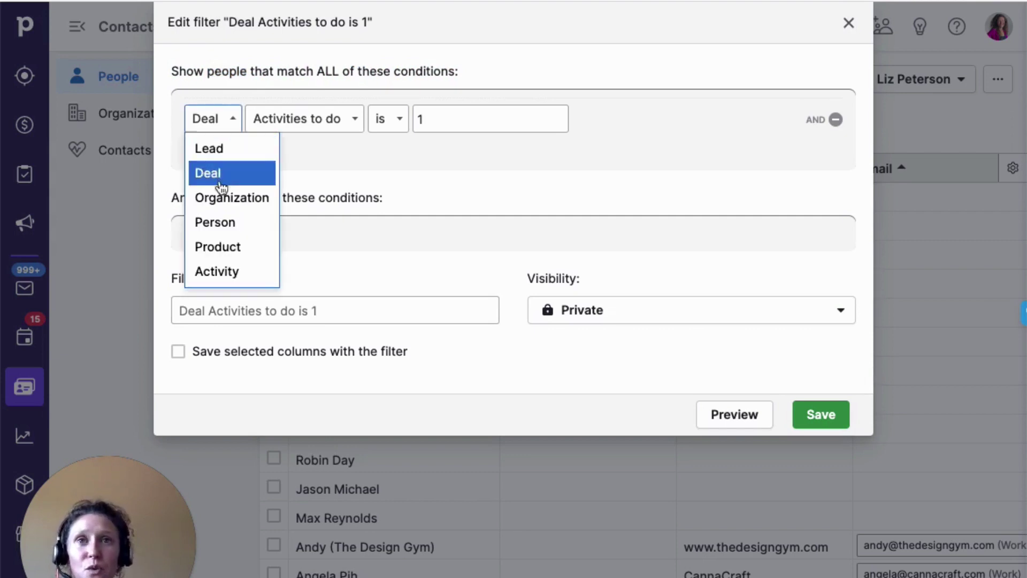
pyautogui.click(225, 223)
pyautogui.click(293, 118)
pyautogui.write('e')
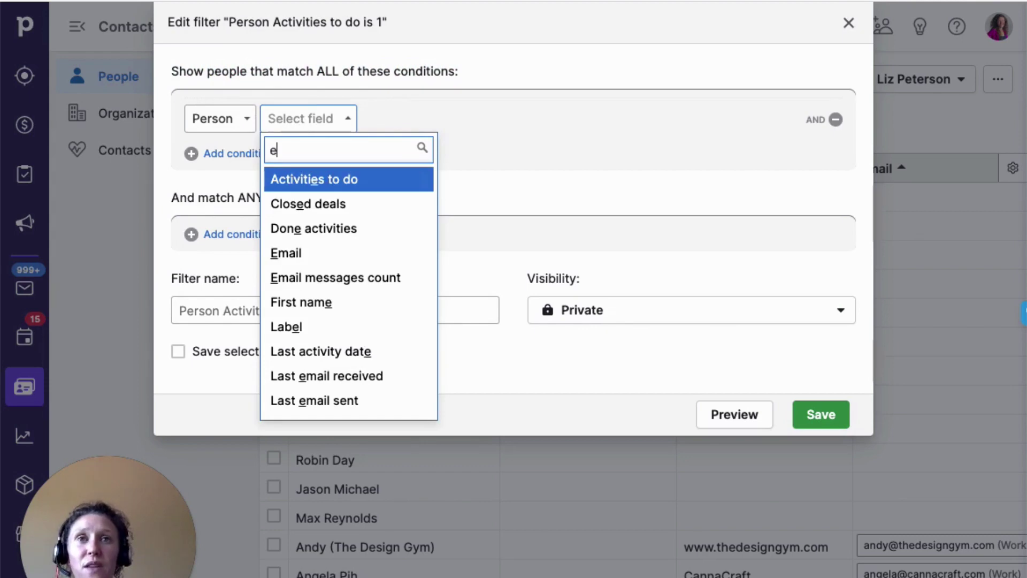
pyautogui.click(294, 253)
pyautogui.click(345, 128)
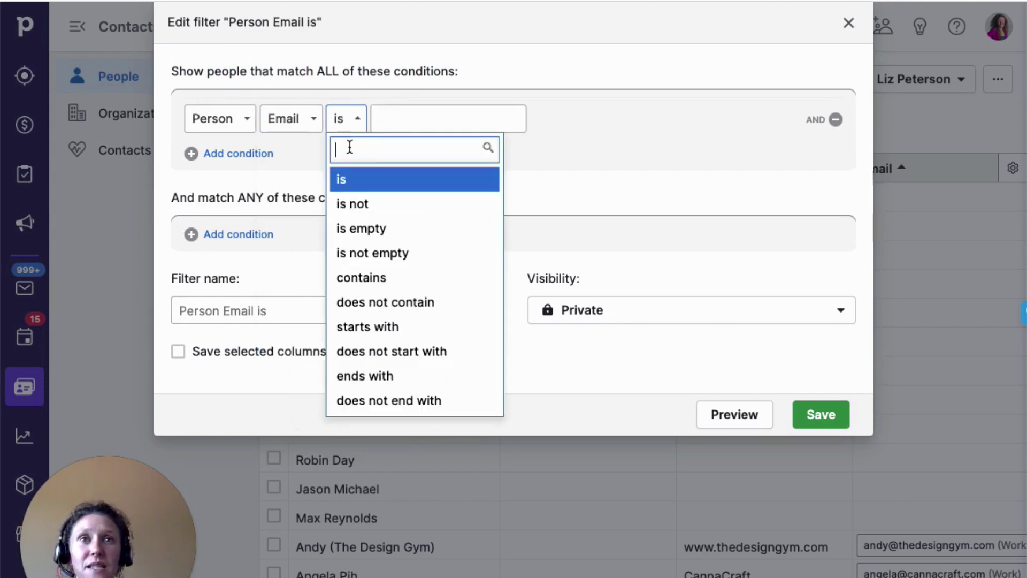
pyautogui.click(367, 227)
pyautogui.click(820, 414)
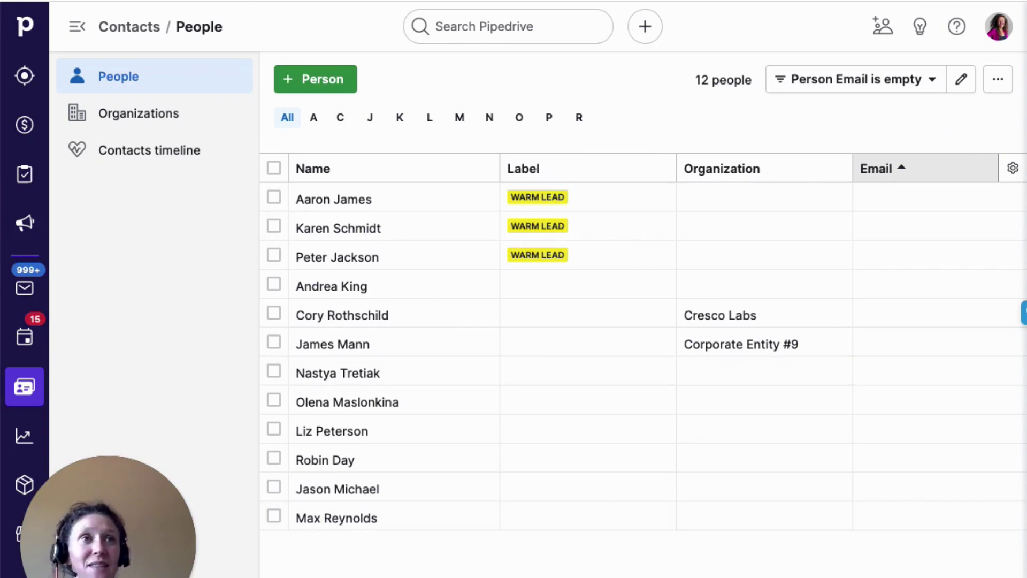
# Step: Search the People list's available columns for "dea" and review the deal-related options without changing the columns
pyautogui.click(1012, 170)
pyautogui.write('de')
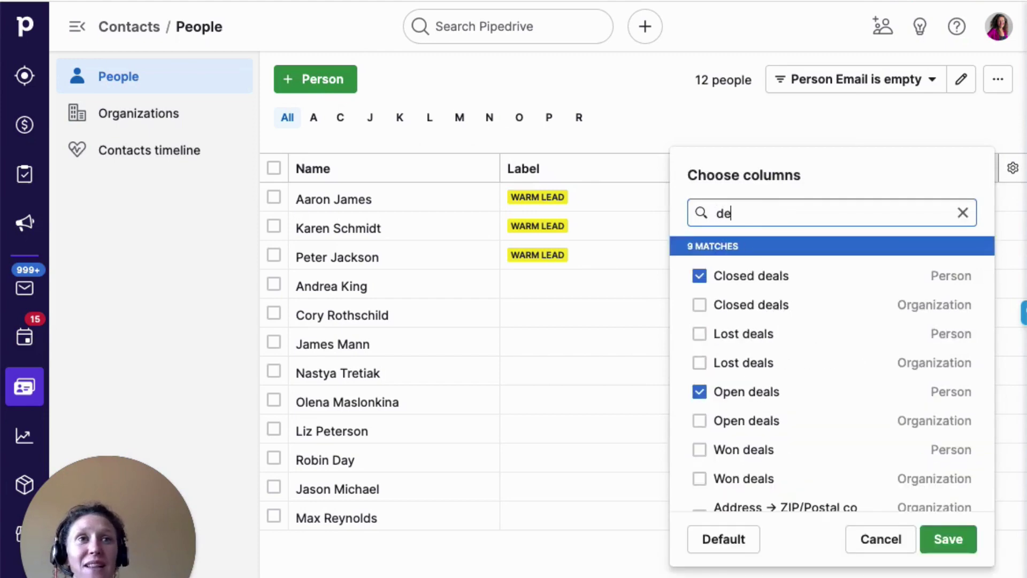
pyautogui.write('a')
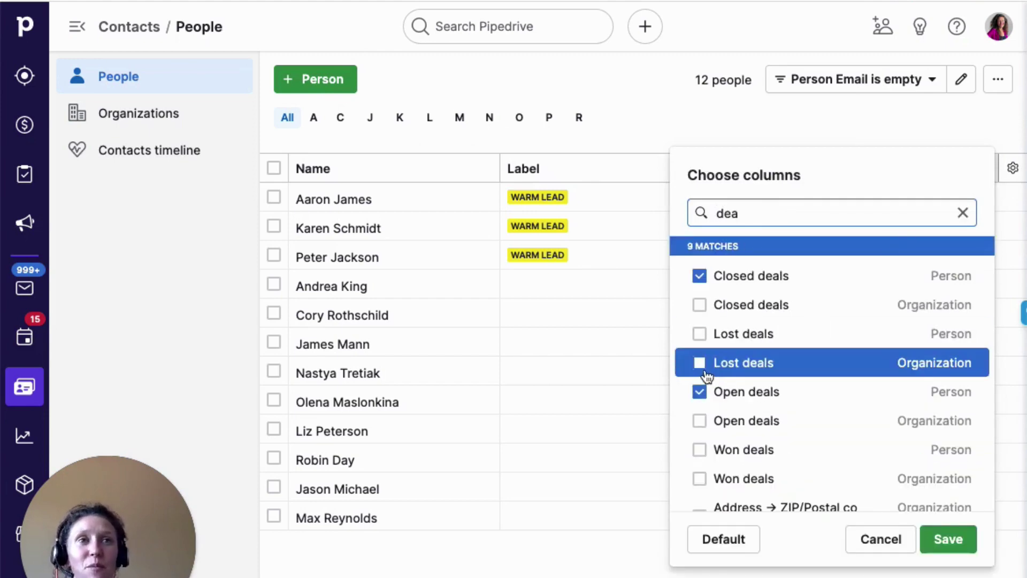
pyautogui.scroll(-1, 756, 385)
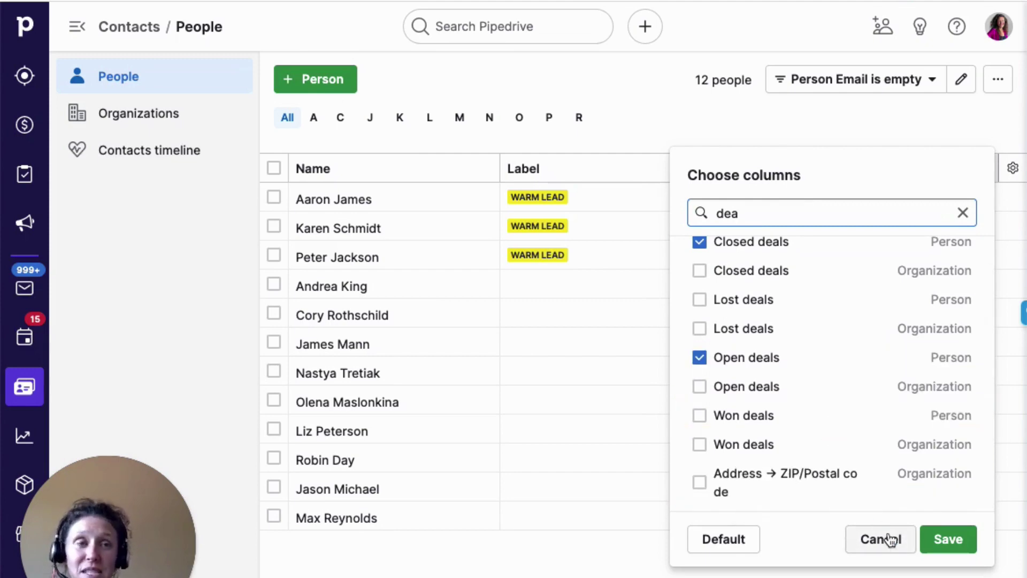
pyautogui.click(963, 213)
pyautogui.click(660, 123)
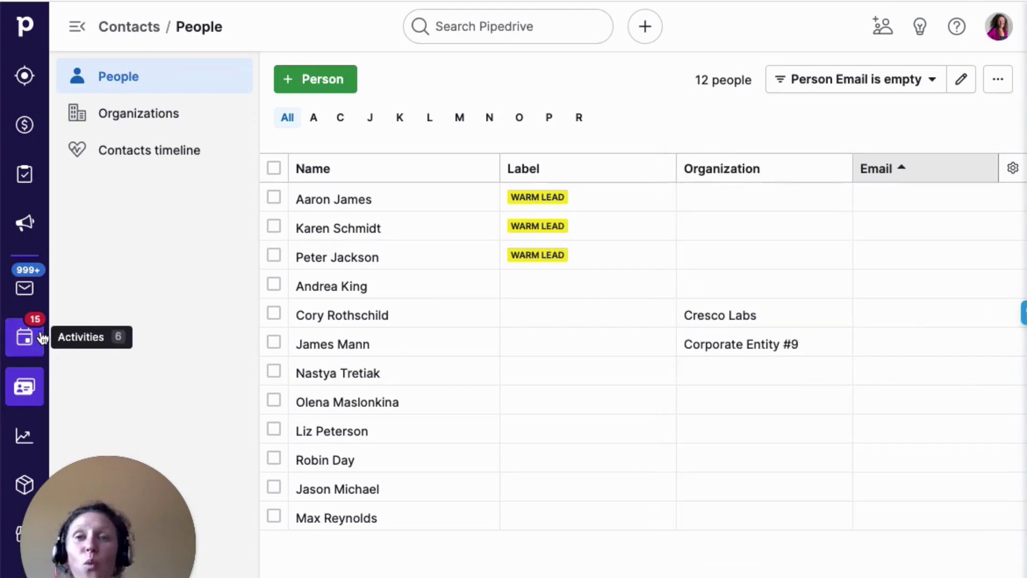
# Step: Create and save an Activities filter with the match-ALL condition Activity, Marked as done time is today
pyautogui.click(25, 336)
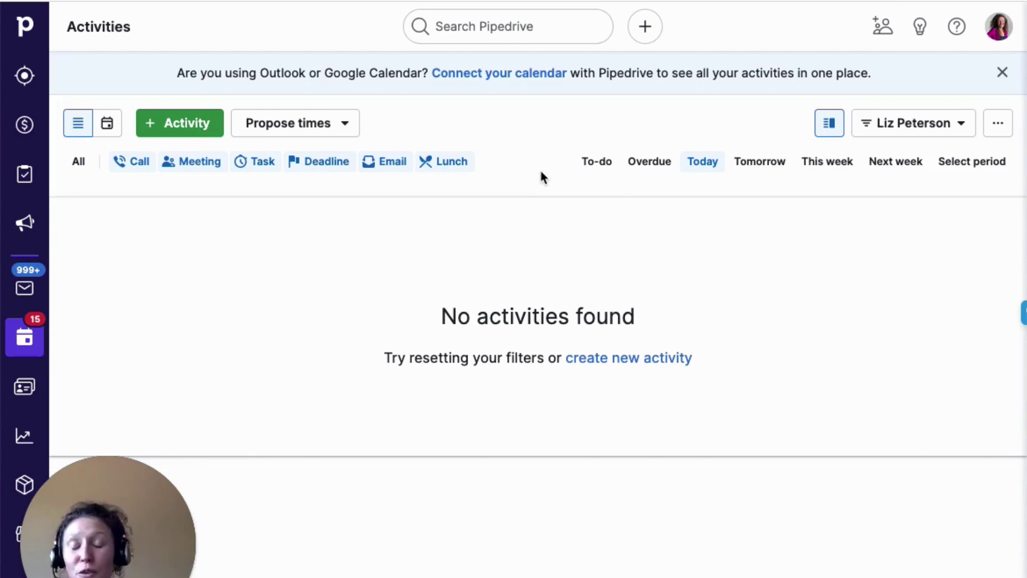
pyautogui.click(867, 123)
pyautogui.click(777, 383)
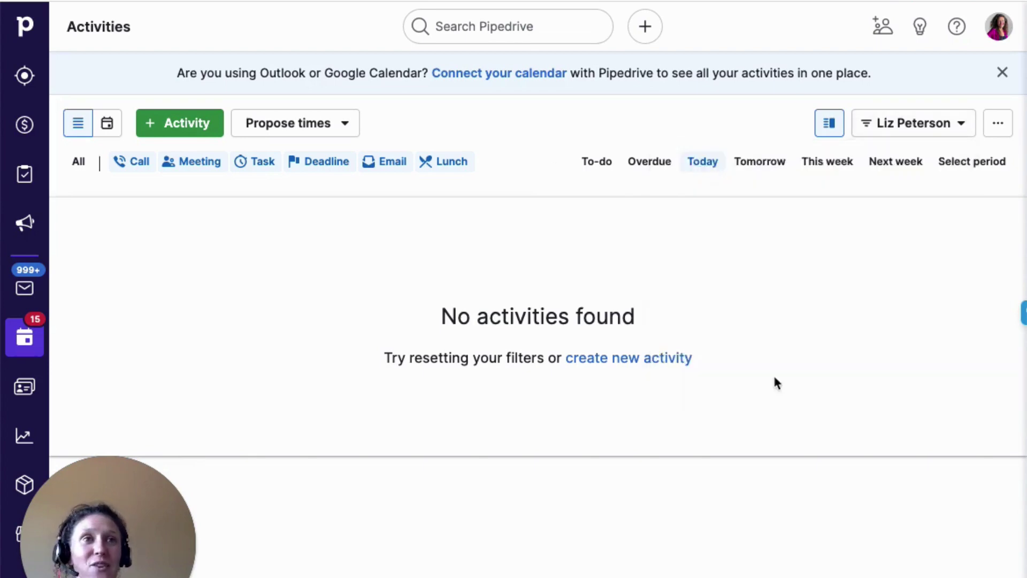
pyautogui.click(237, 113)
pyautogui.click(283, 120)
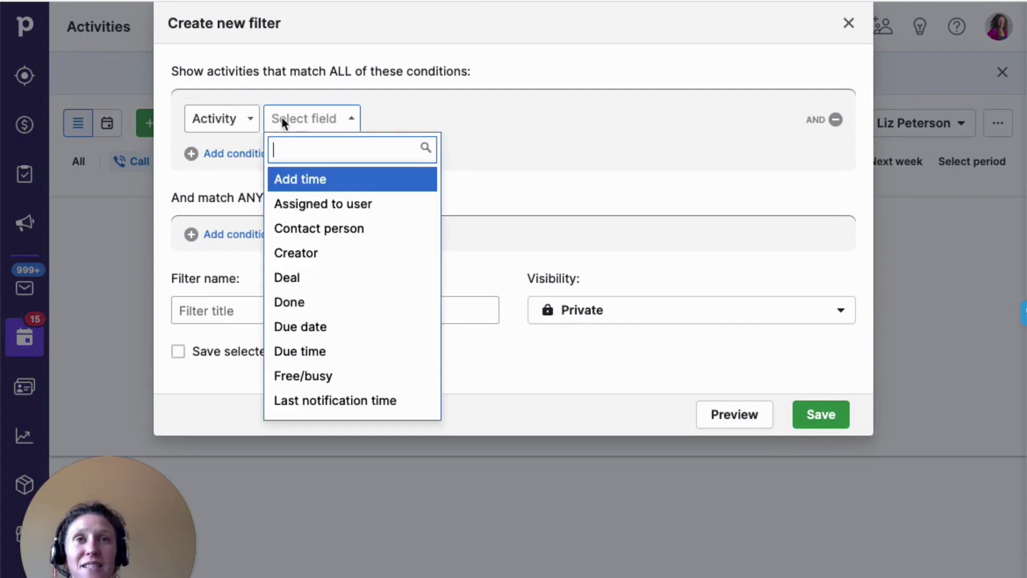
pyautogui.write('don')
pyautogui.click(289, 218)
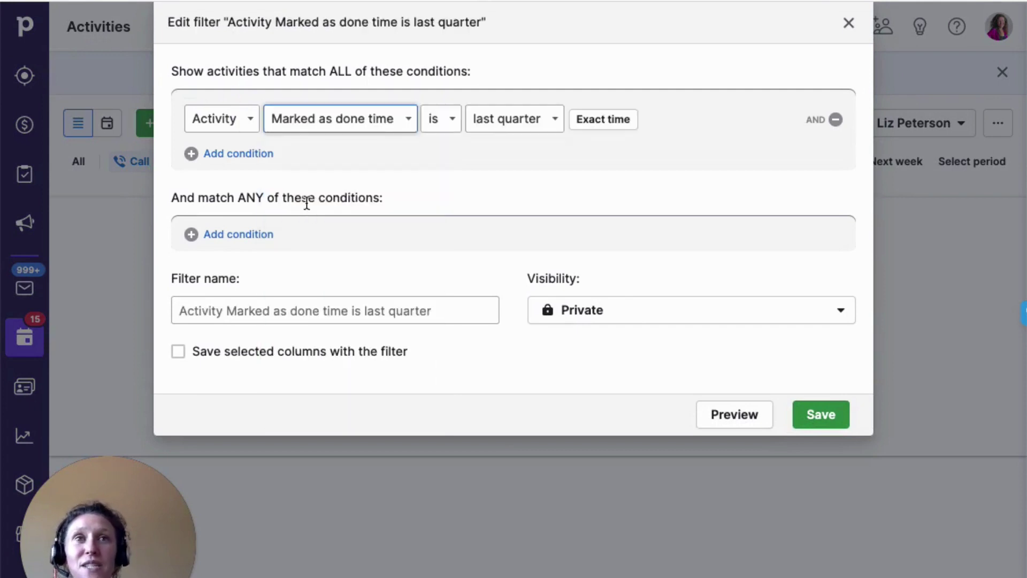
pyautogui.click(486, 131)
pyautogui.write('to')
pyautogui.click(507, 225)
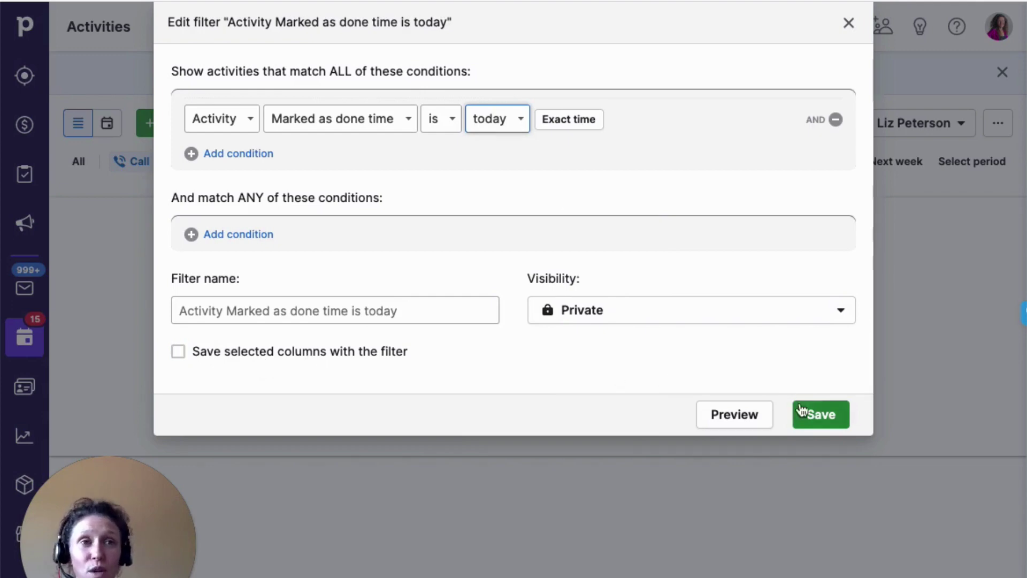
pyautogui.click(826, 416)
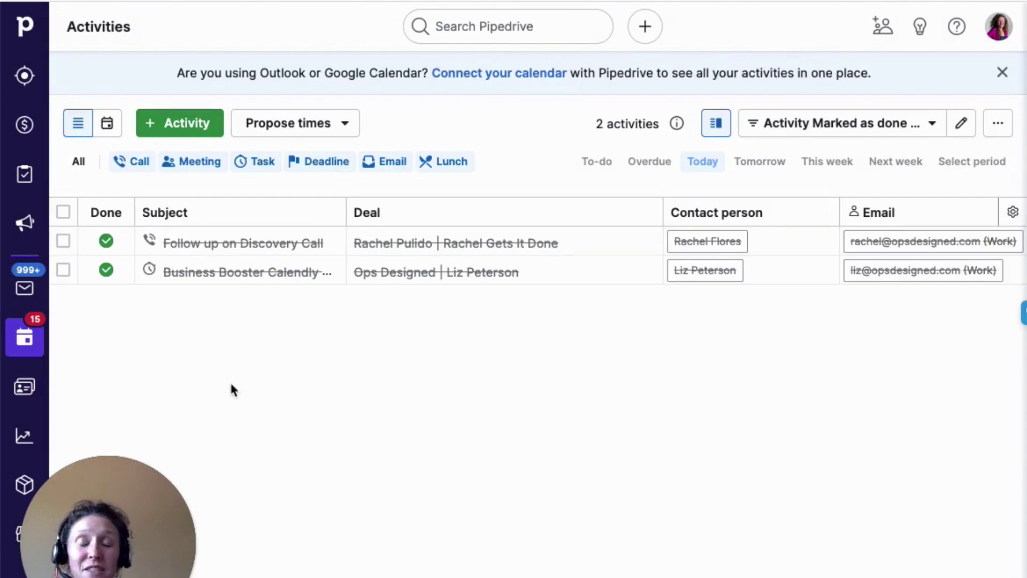
# Step: Try adding the match-ALL condition Activity, Assigned to user is Current user to the saved filter, and discard the edit
pyautogui.click(962, 123)
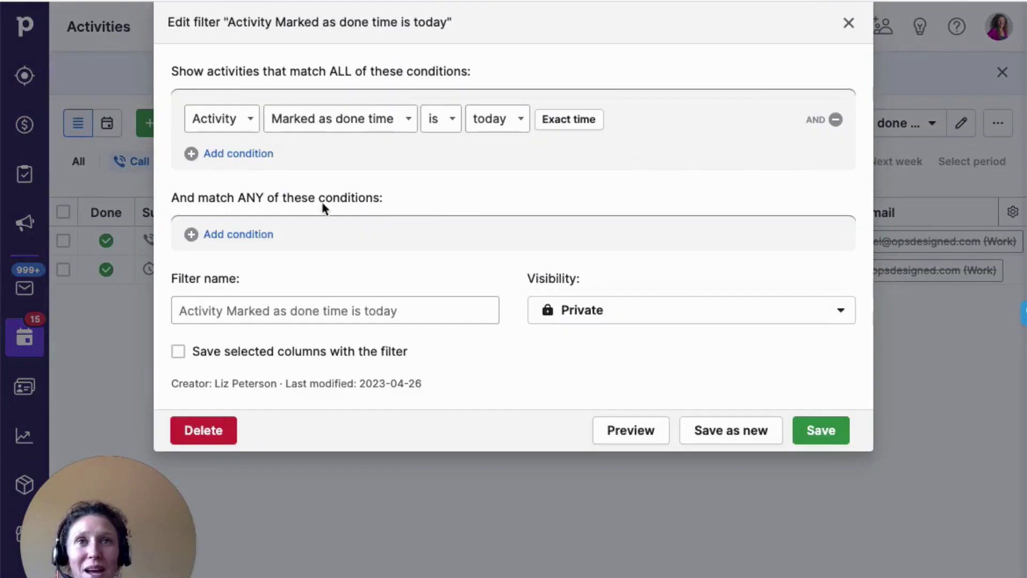
pyautogui.click(247, 155)
pyautogui.click(278, 160)
pyautogui.write('us')
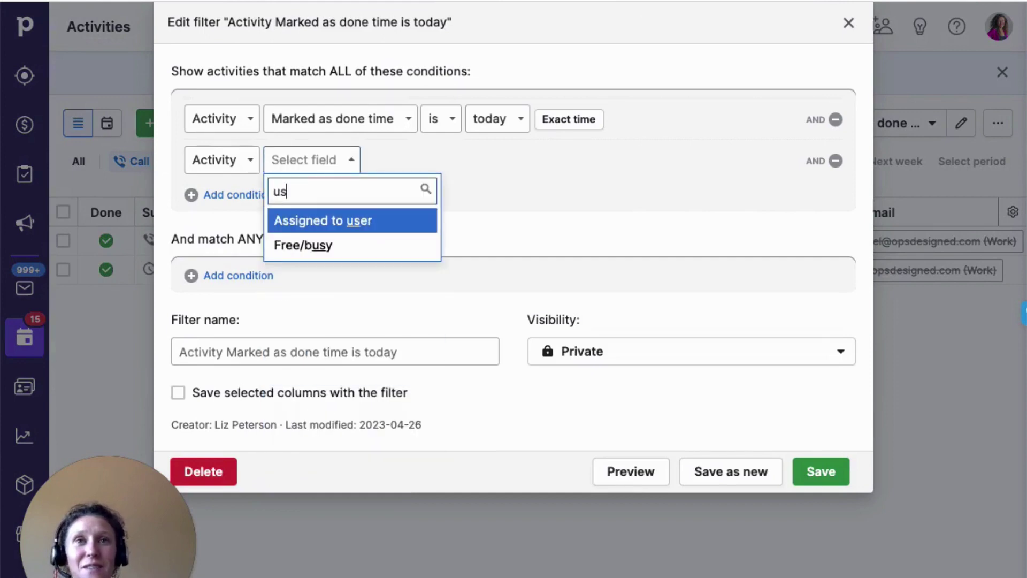
pyautogui.press('Return')
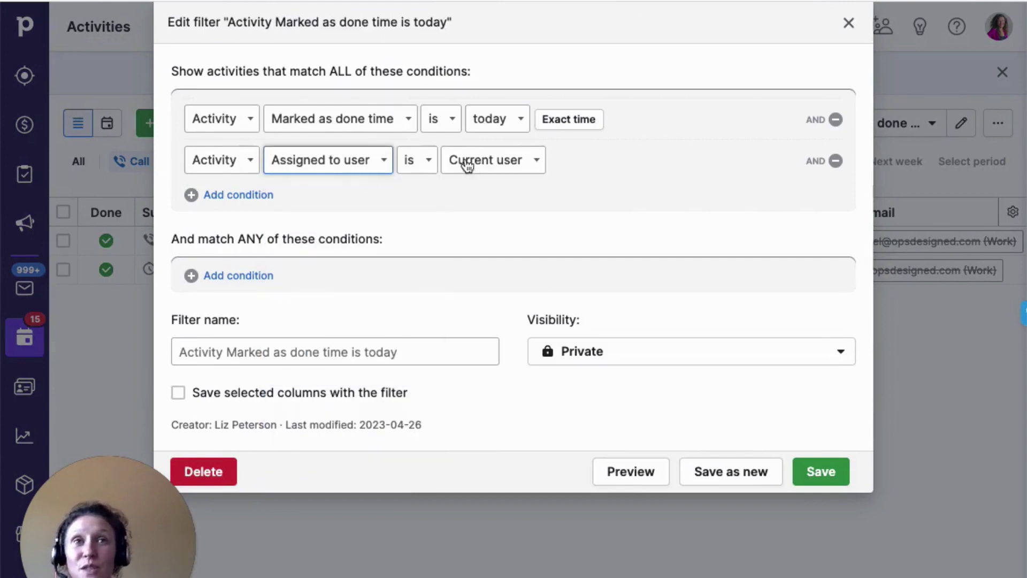
pyautogui.click(848, 23)
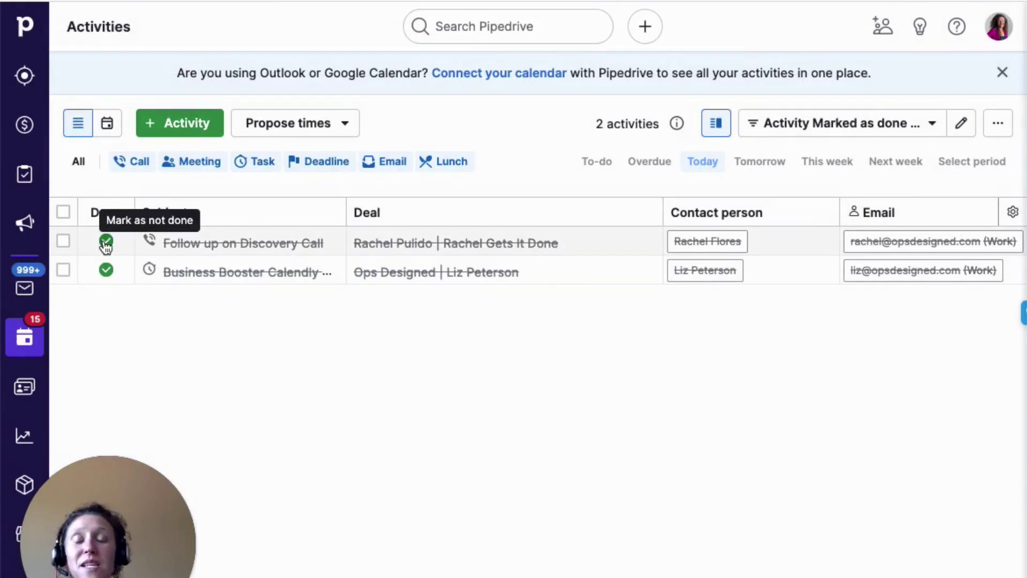